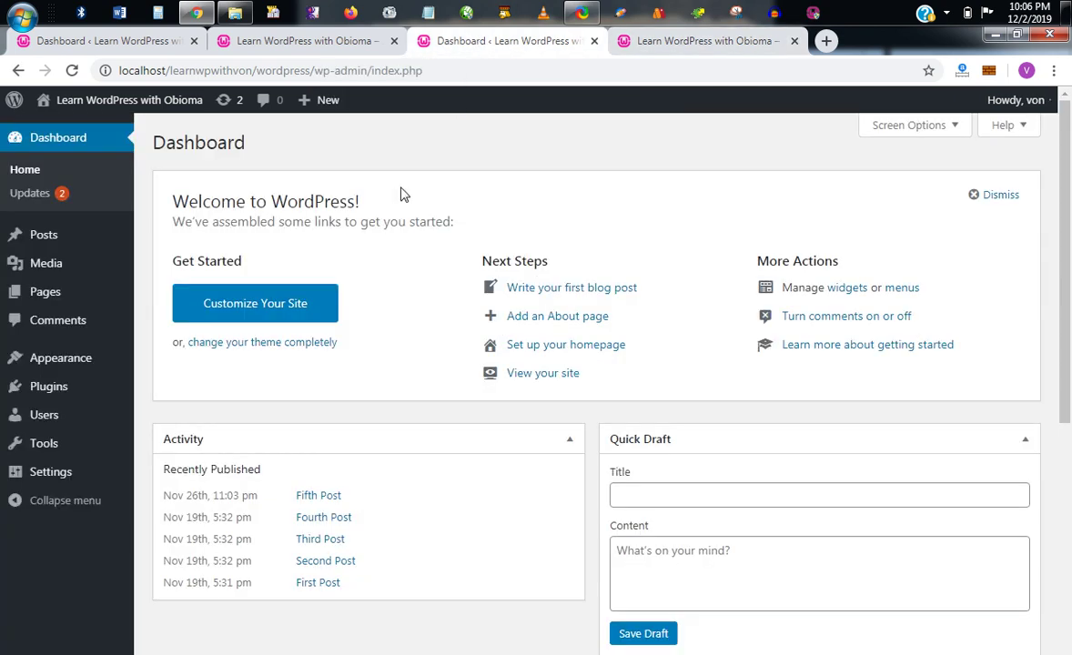
# Open the media library and look through its items in list view and grid view
pyautogui.moveTo(72, 263)
pyautogui.click(68, 265)
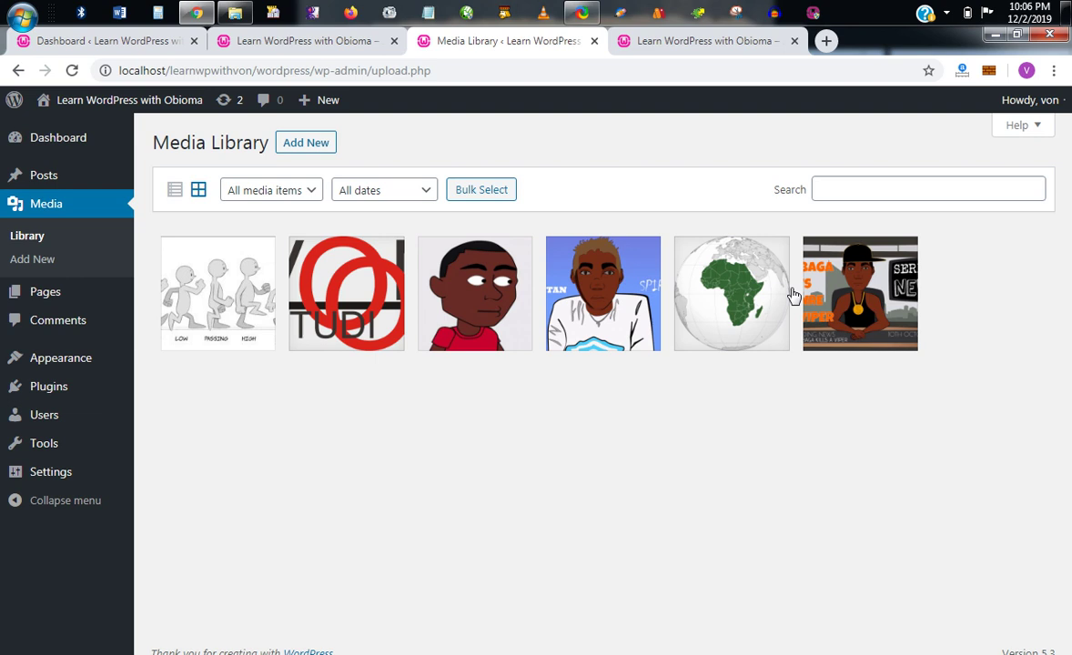
pyautogui.click(175, 191)
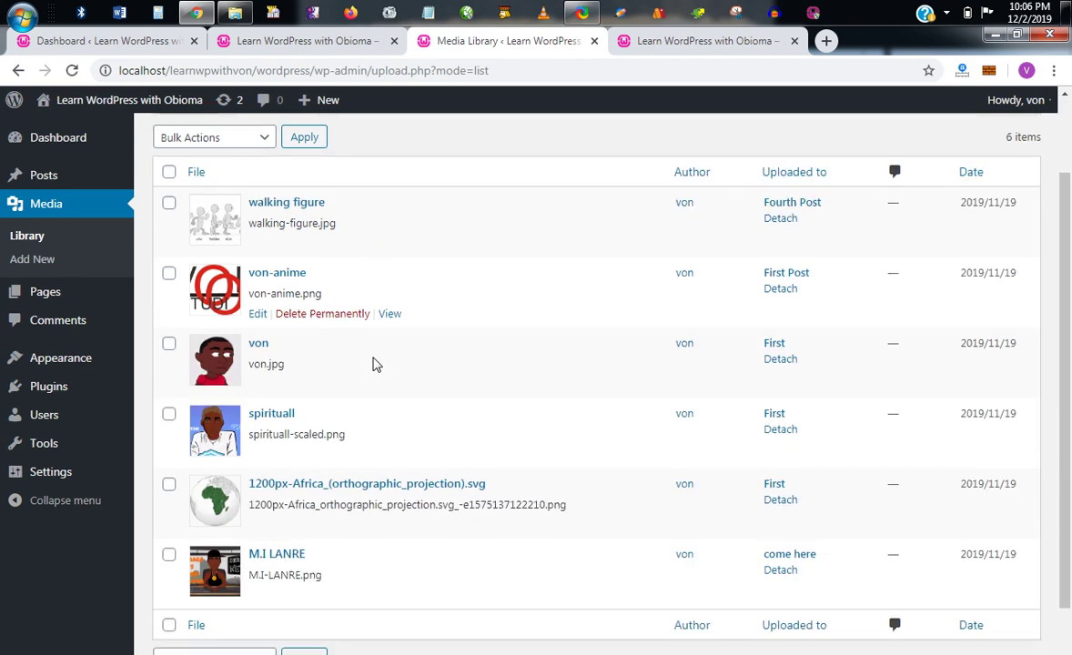
pyautogui.scroll(-3, 372, 355)
pyautogui.scroll(3, 372, 364)
pyautogui.click(199, 191)
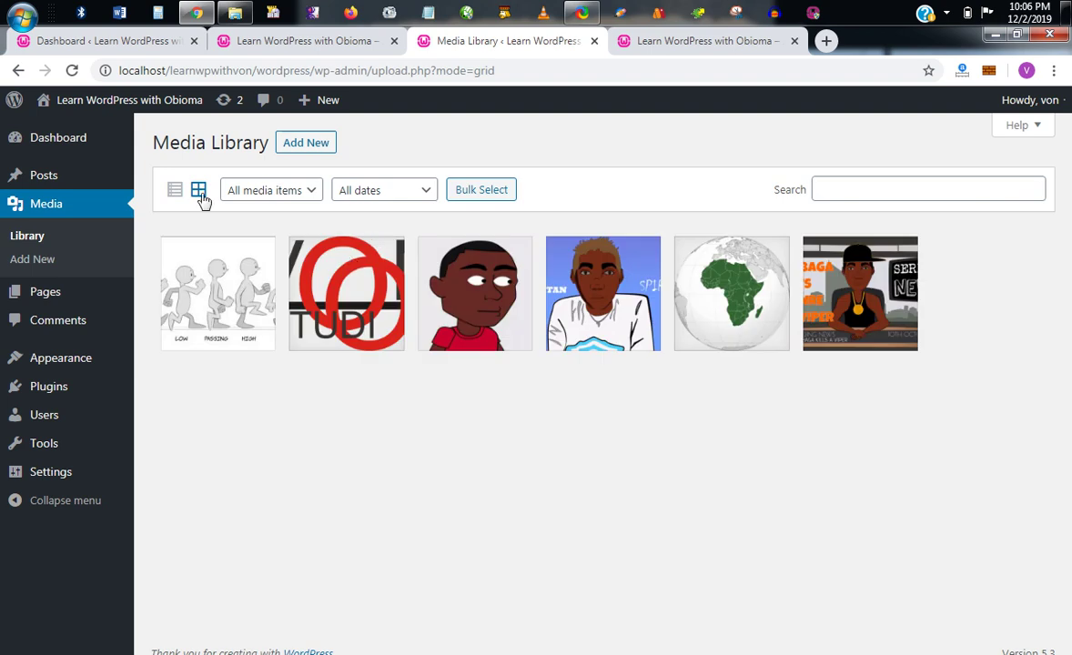
# Filter the media library by Audio and reset the type filter to All media items
pyautogui.click(299, 192)
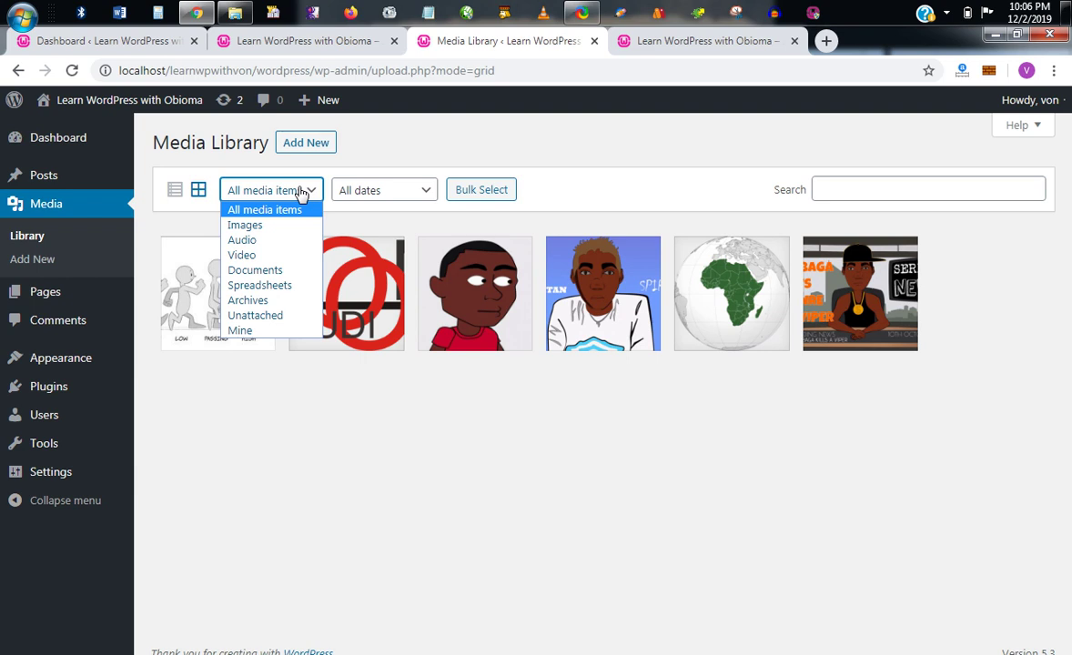
pyautogui.click(243, 240)
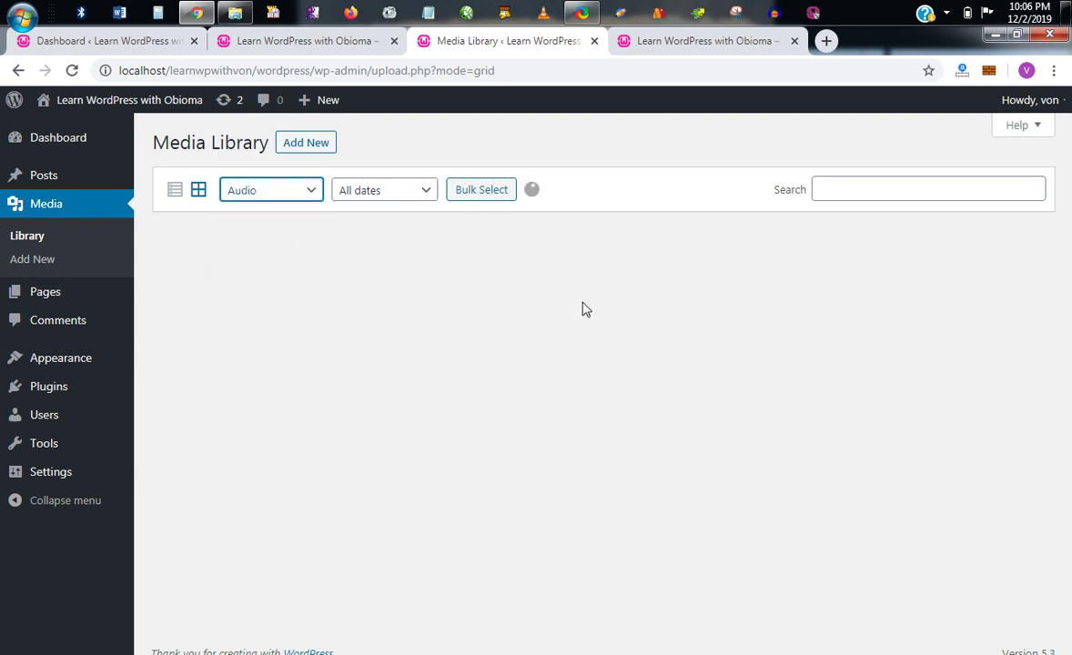
pyautogui.click(245, 190)
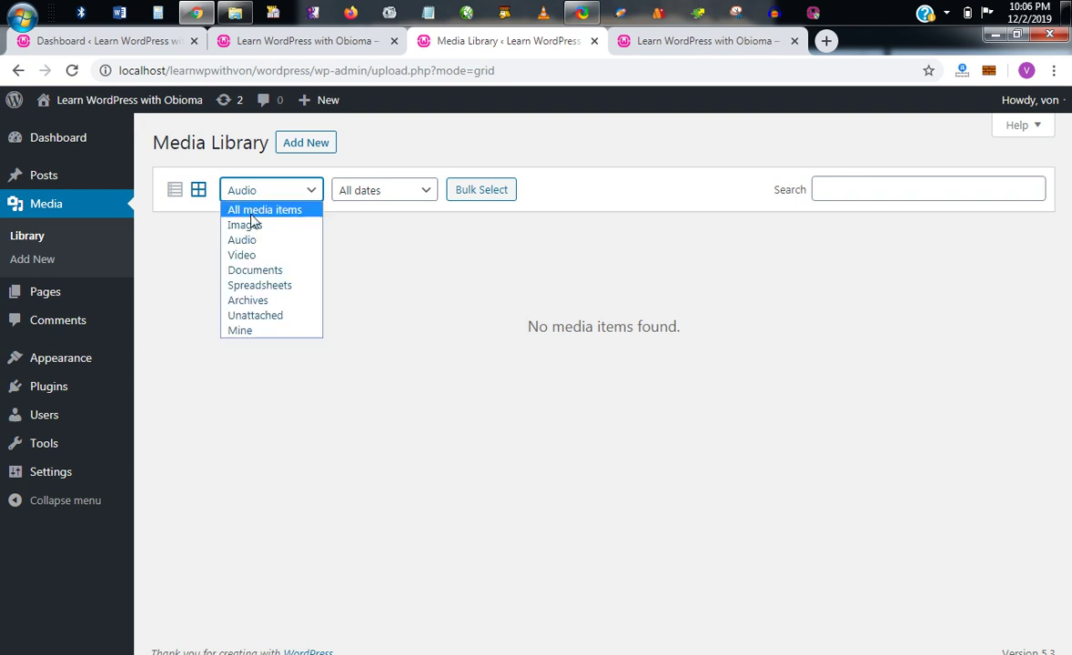
pyautogui.click(253, 213)
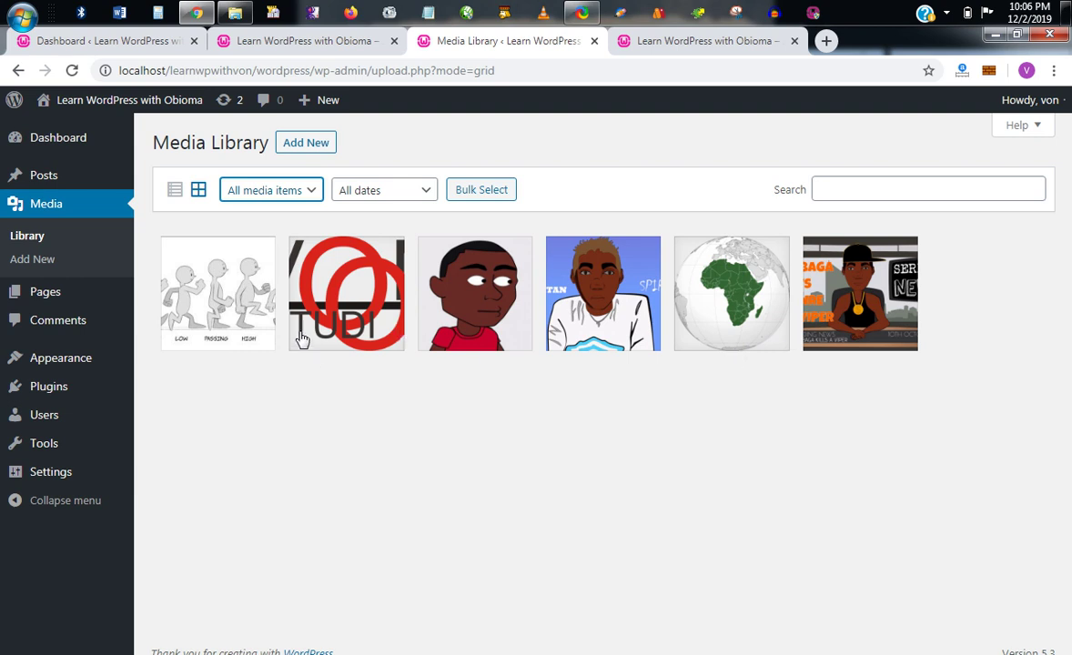
pyautogui.click(275, 191)
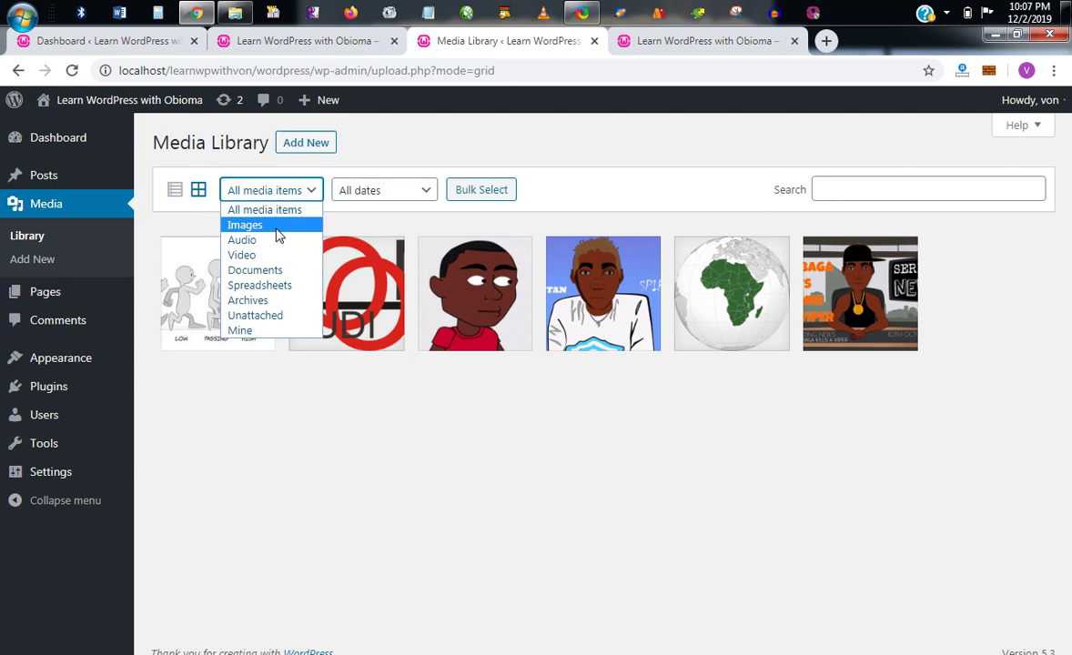
pyautogui.click(366, 386)
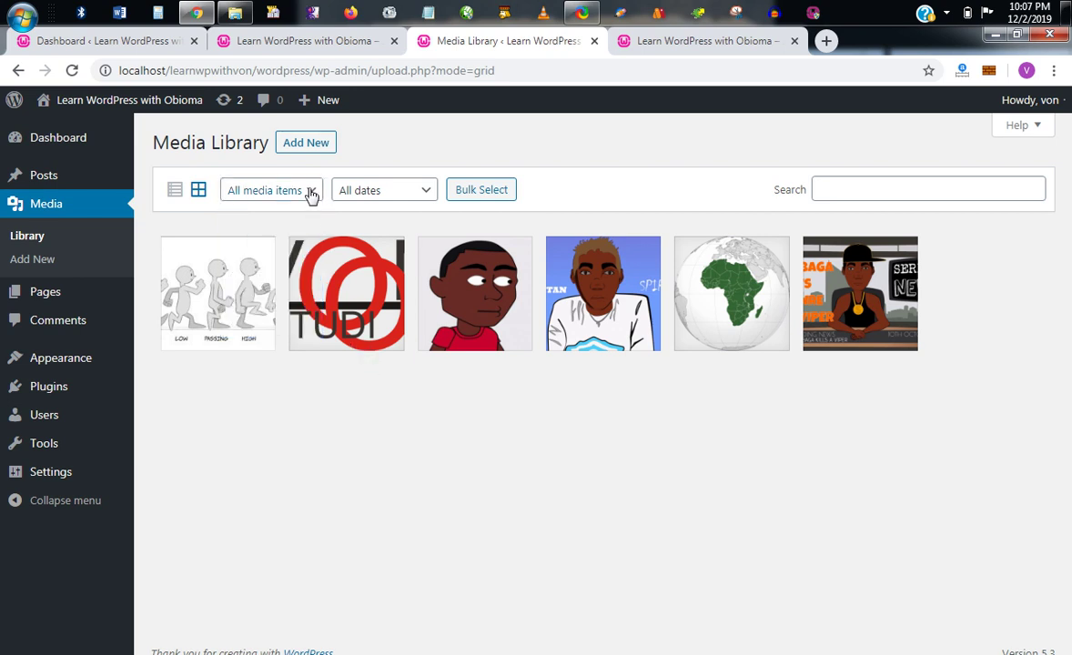
pyautogui.click(311, 193)
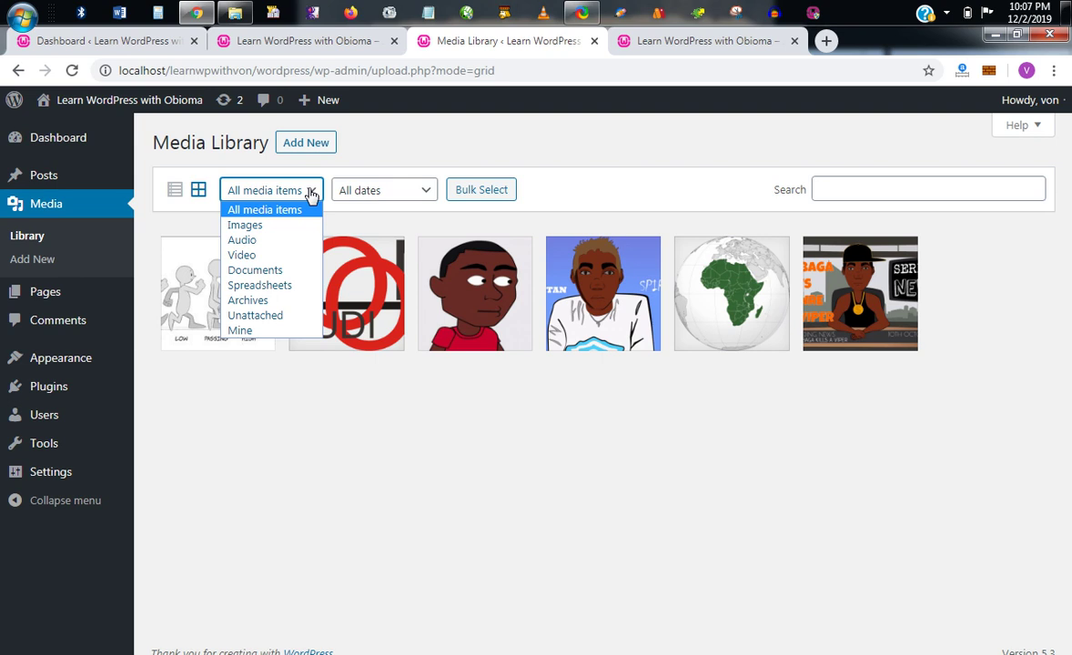
pyautogui.click(311, 193)
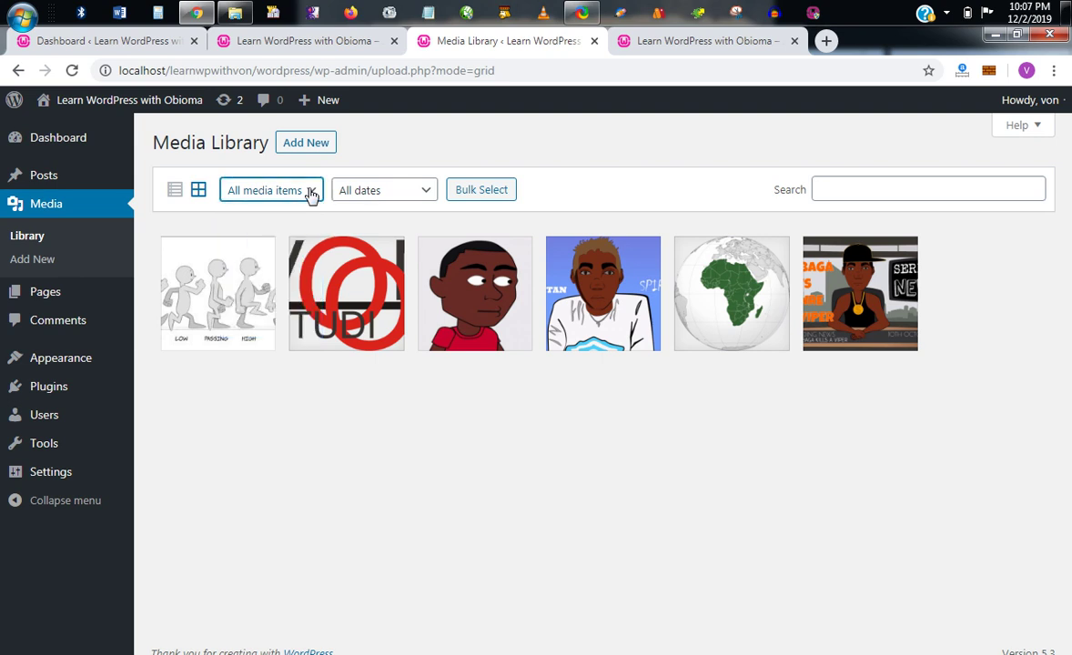
# Filter the media library by the date November 2019
pyautogui.click(398, 194)
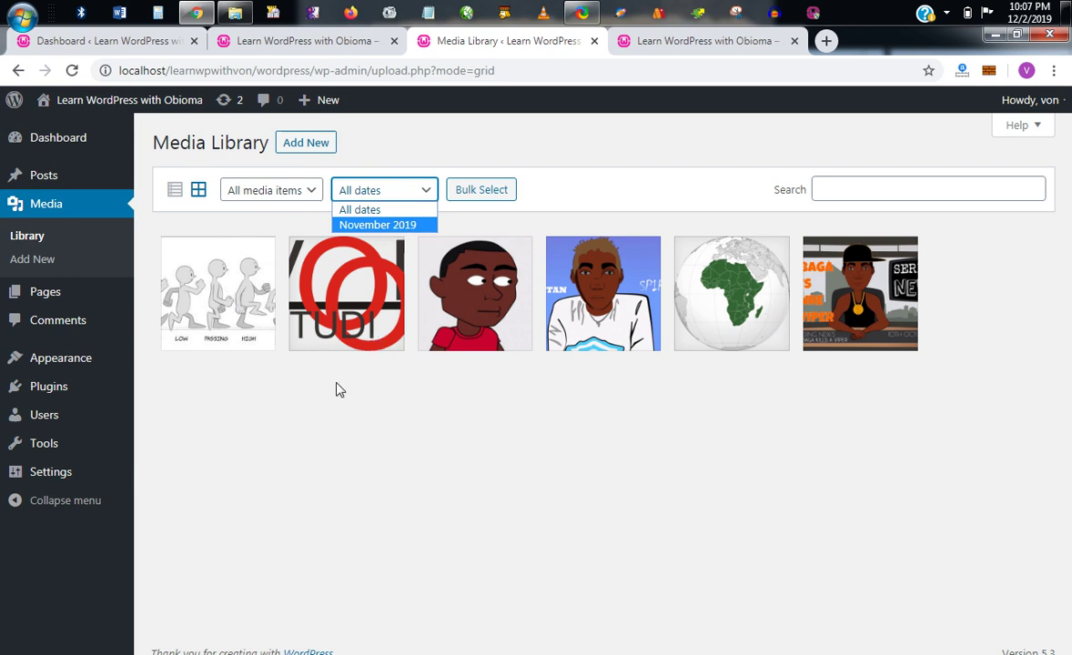
pyautogui.click(298, 356)
pyautogui.click(401, 193)
pyautogui.click(375, 225)
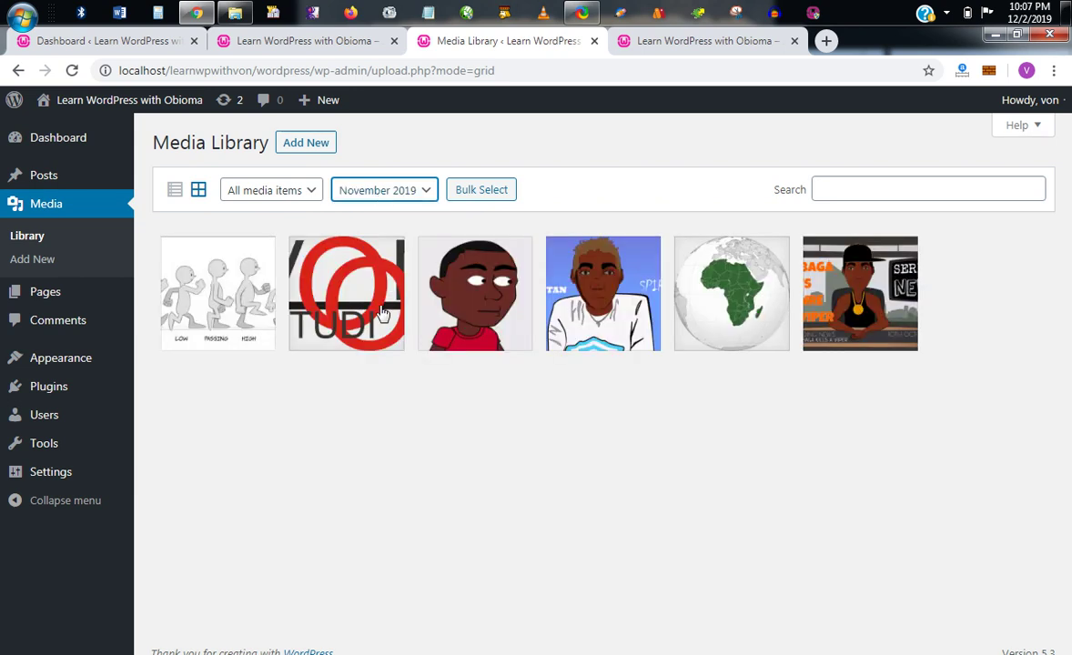
# Upload 14-star-boy.jpg from the Media folder to the library, reload the page and check the image's attachment details
pyautogui.click(305, 143)
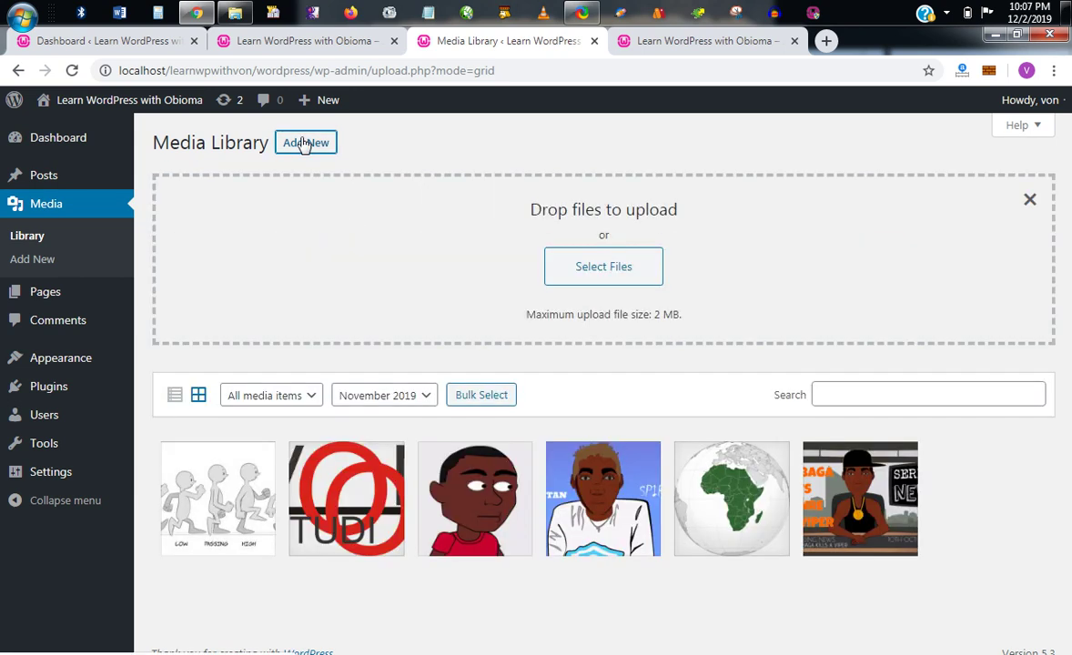
pyautogui.click(598, 277)
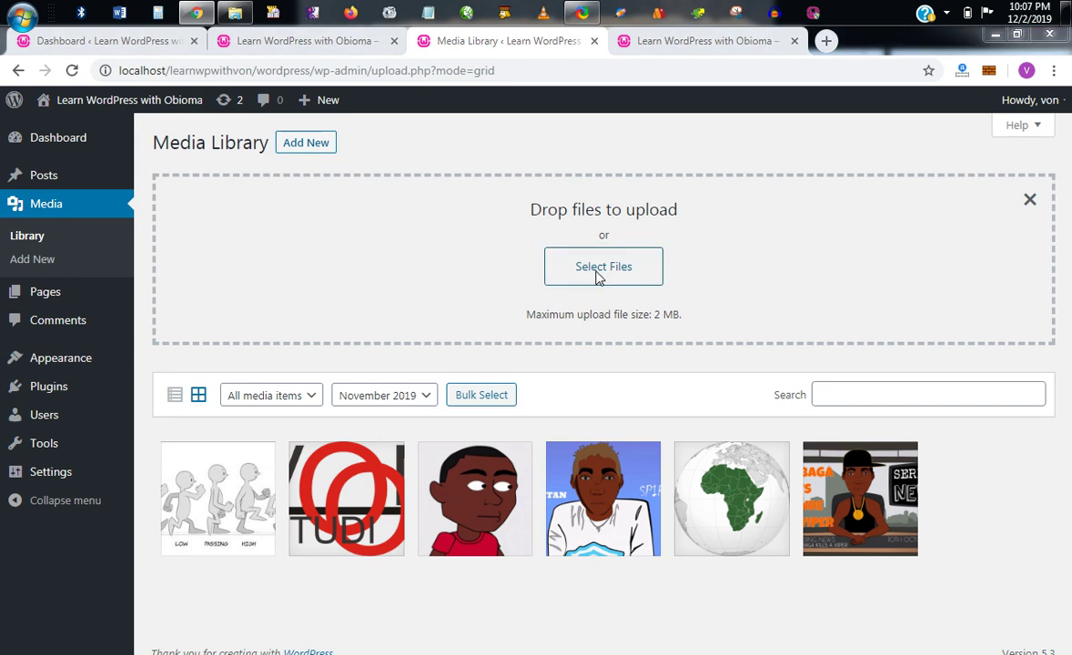
pyautogui.click(390, 260)
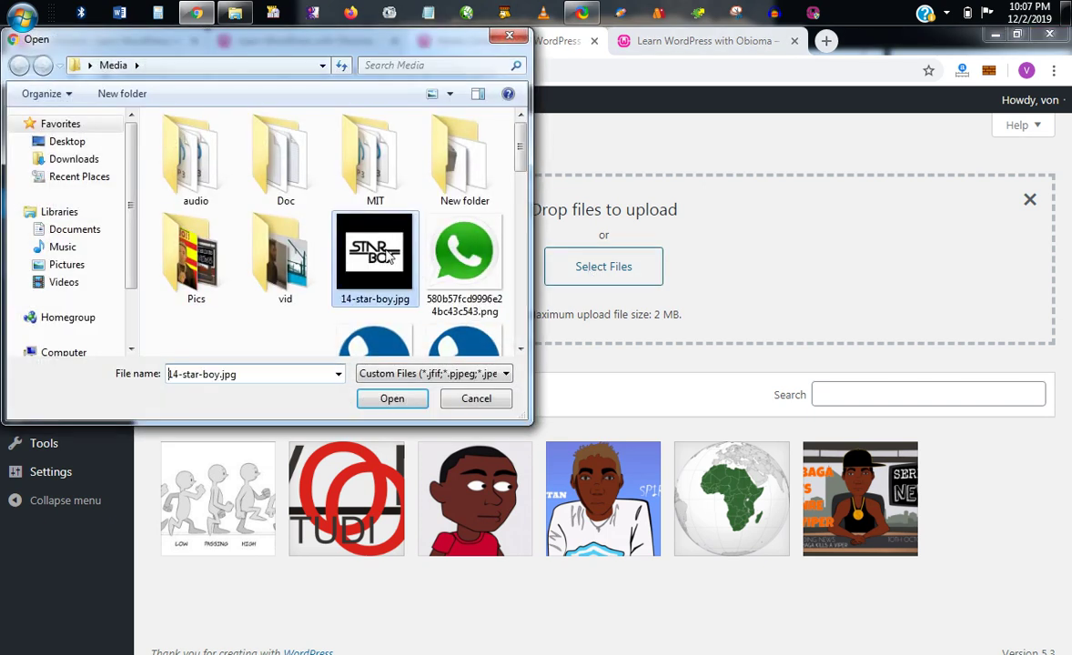
pyautogui.click(392, 398)
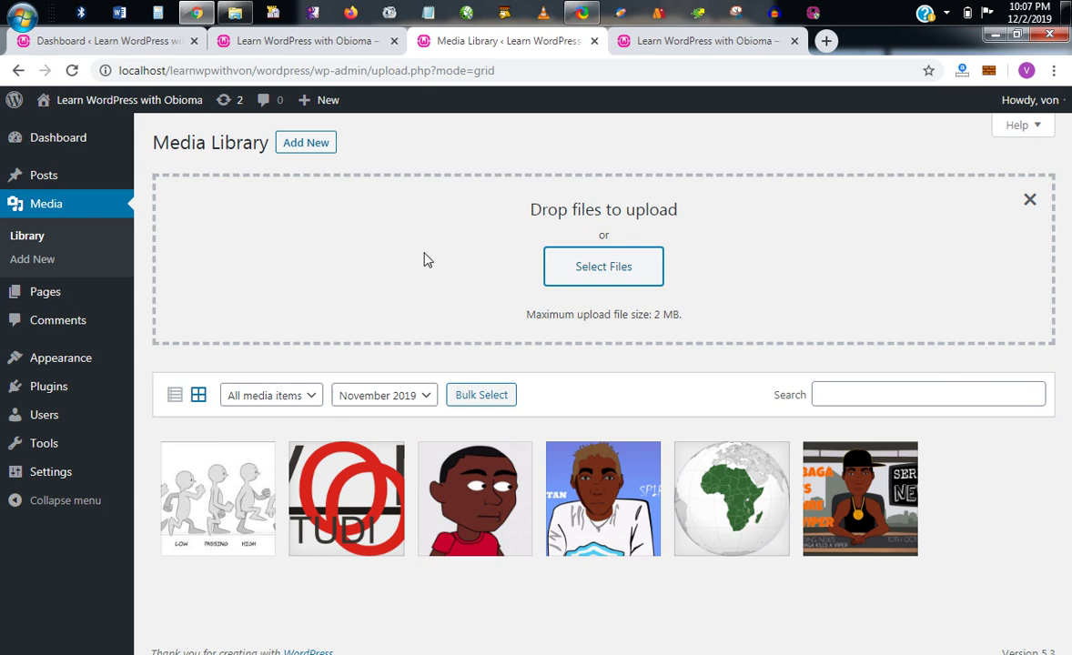
pyautogui.click(71, 72)
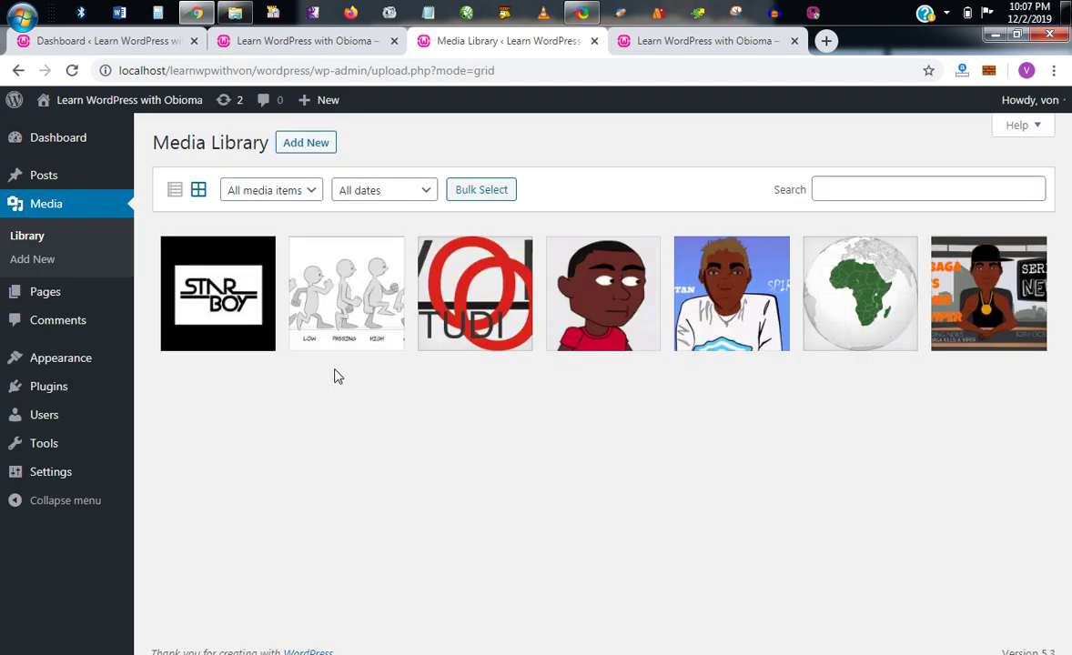
pyautogui.click(254, 311)
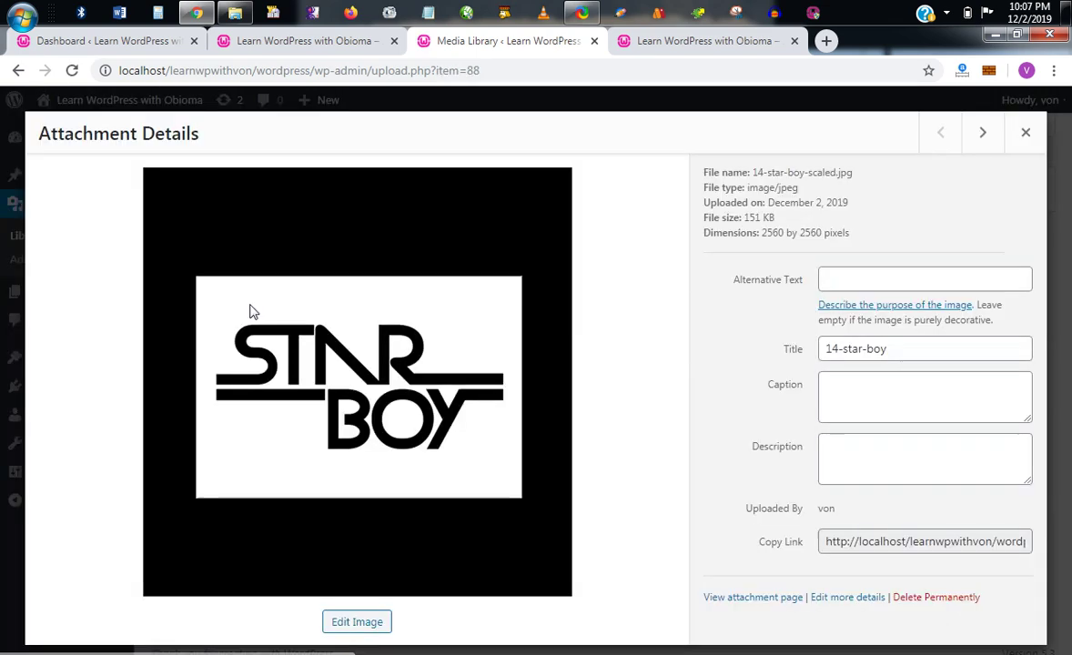
pyautogui.click(1025, 137)
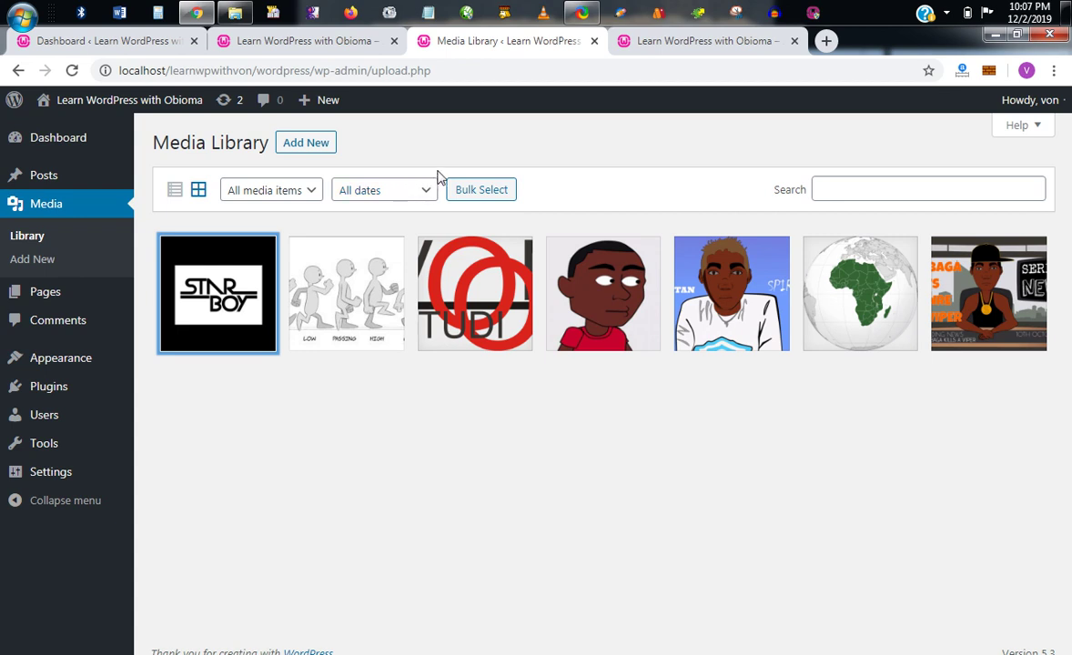
# Filter the media library by December 2019 and reset the date filter to All dates
pyautogui.click(403, 198)
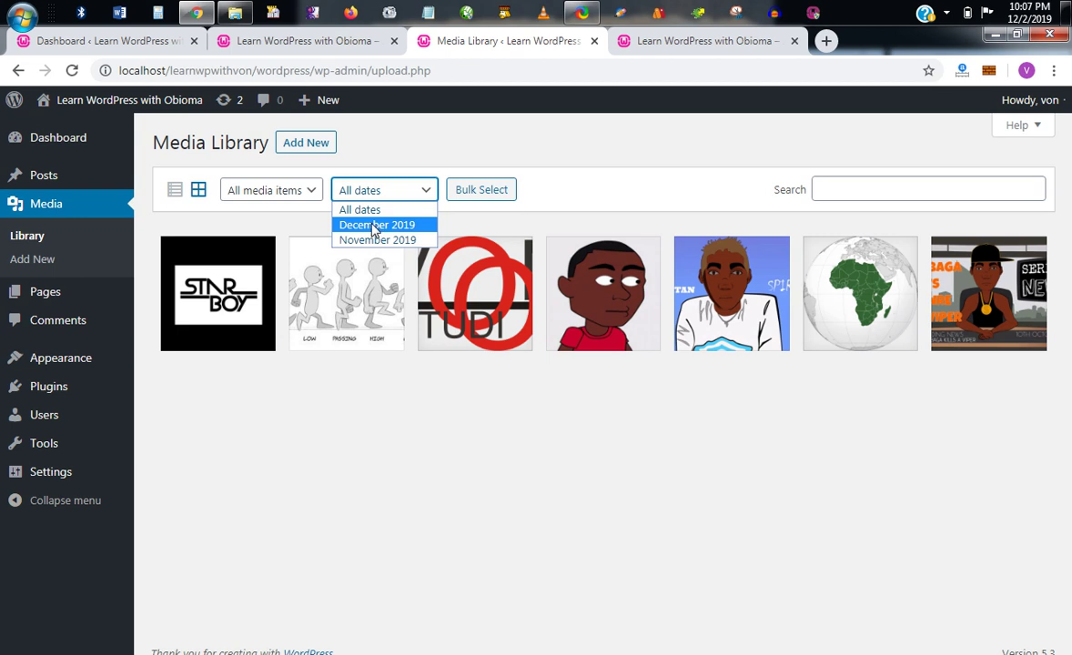
pyautogui.click(373, 225)
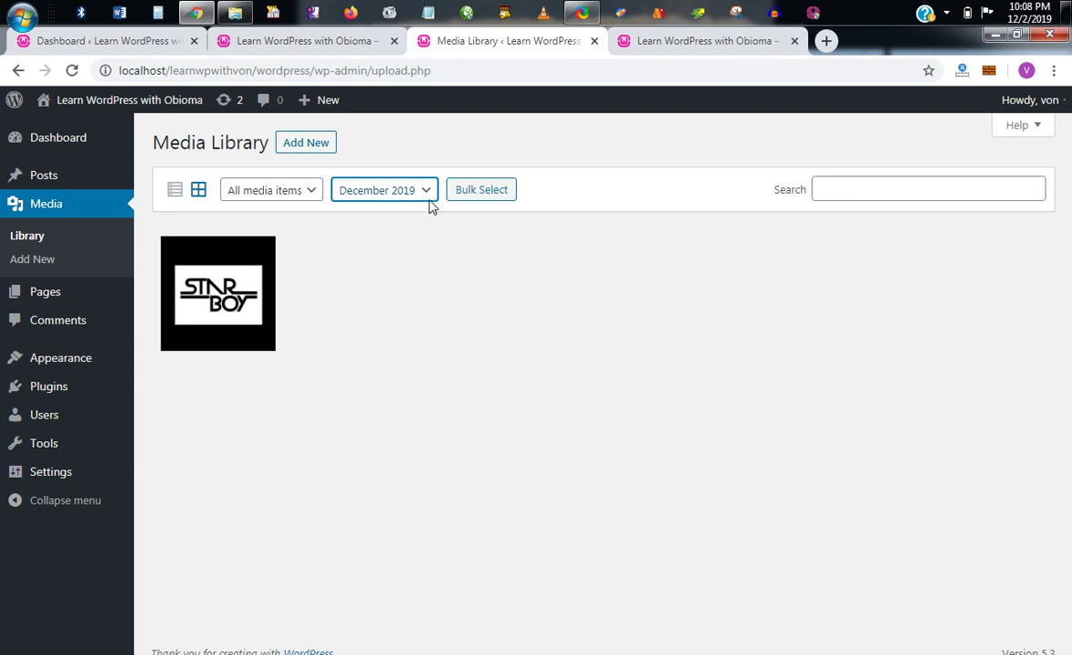
pyautogui.click(401, 192)
pyautogui.click(407, 211)
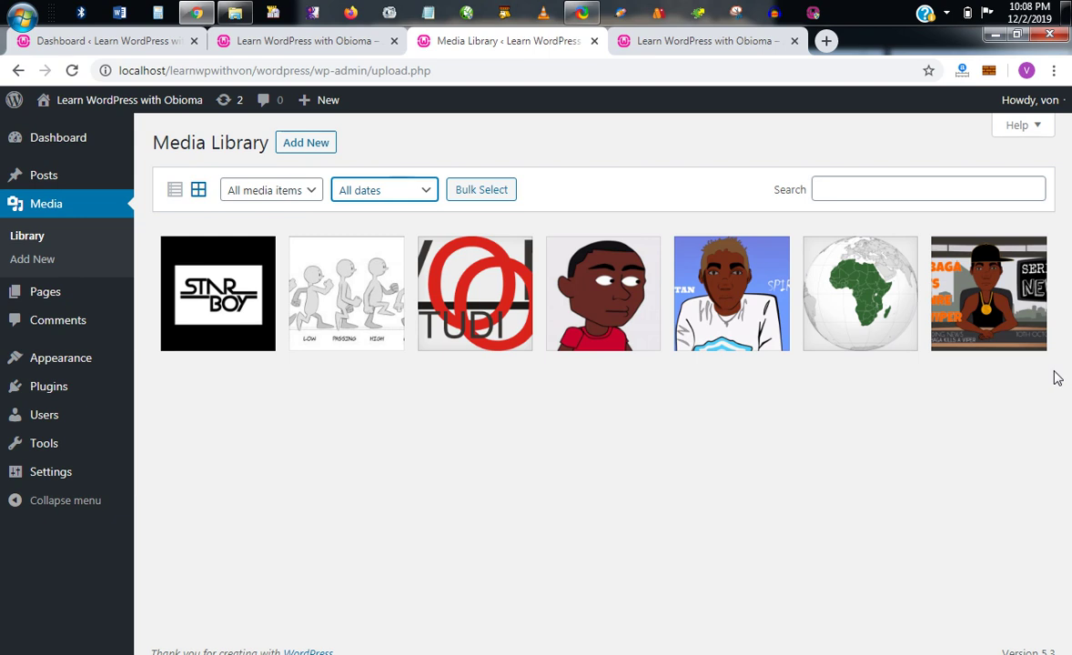
# Scale the 14-star-boy image to 1200 × 1200 pixels and close its attachment details
pyautogui.click(211, 315)
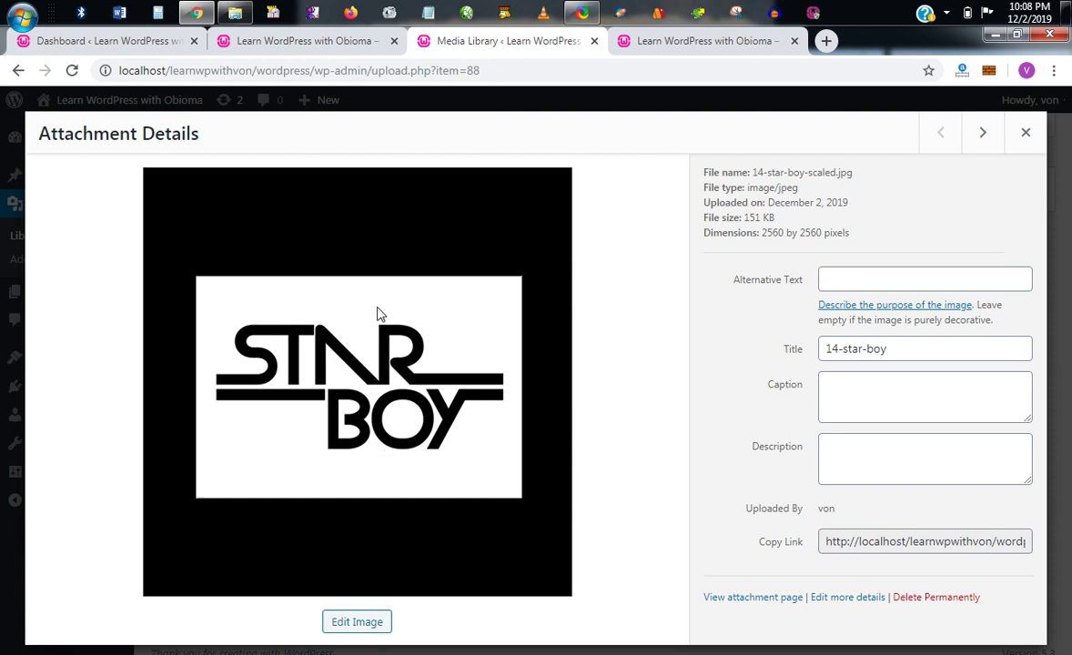
pyautogui.moveTo(763, 234); pyautogui.dragTo(826, 232)
pyautogui.click(862, 226)
pyautogui.click(363, 622)
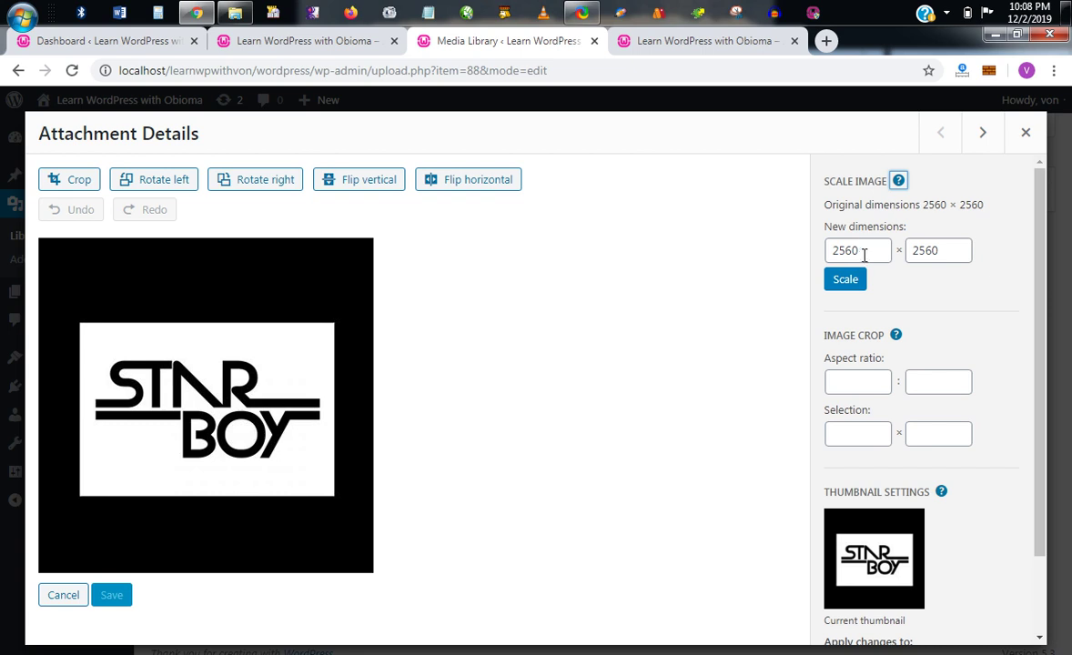
pyautogui.moveTo(874, 249); pyautogui.dragTo(798, 250)
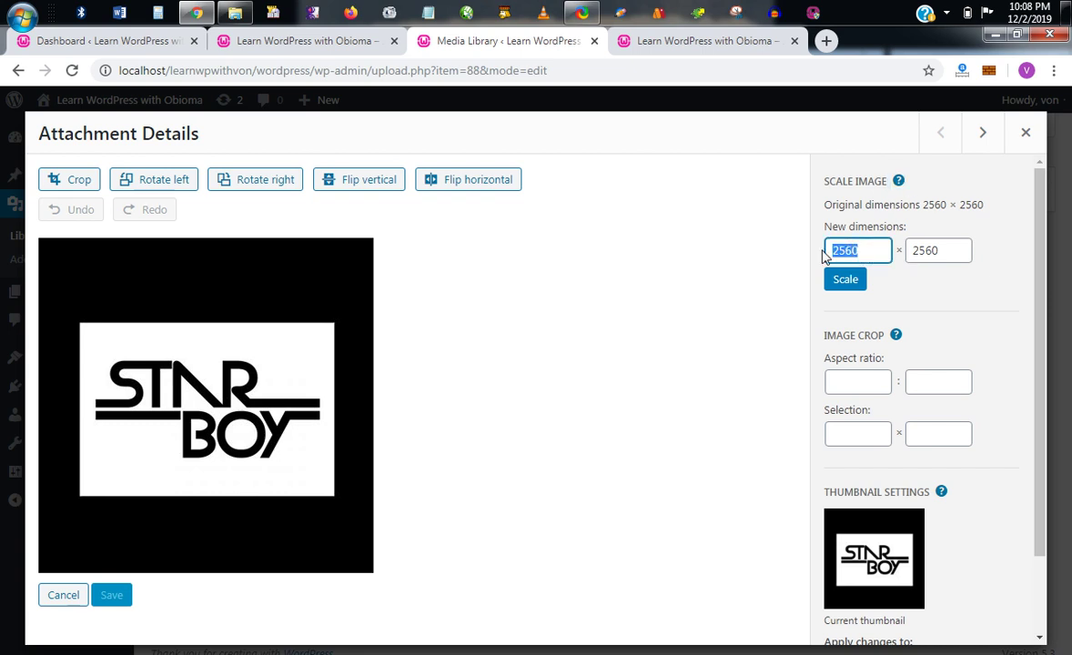
pyautogui.write('1200')
pyautogui.click(850, 282)
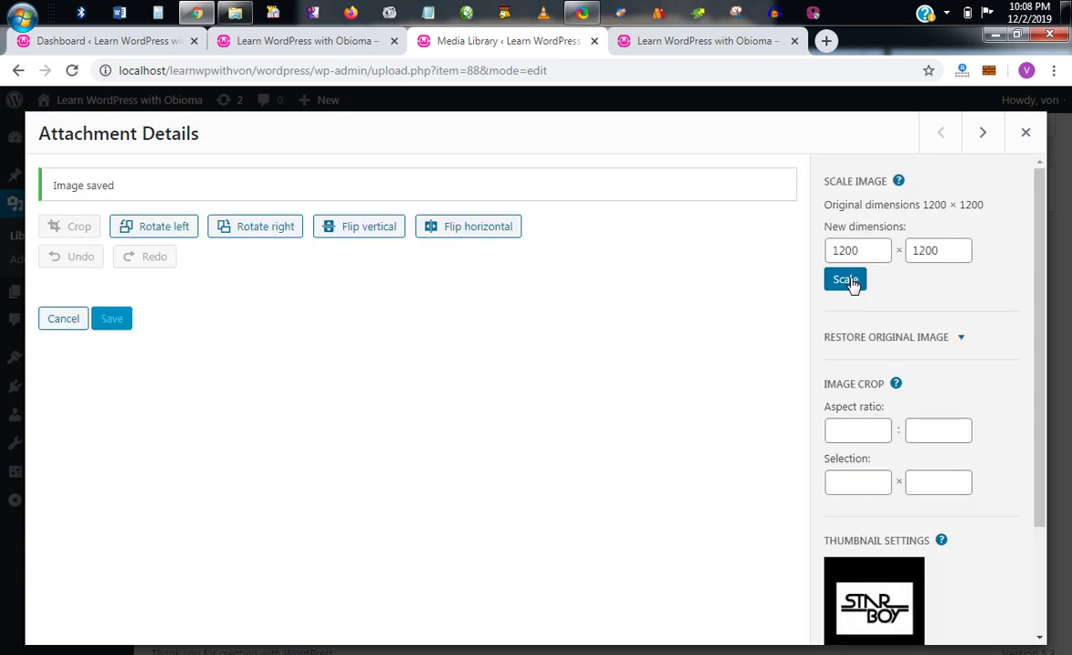
pyautogui.click(1026, 132)
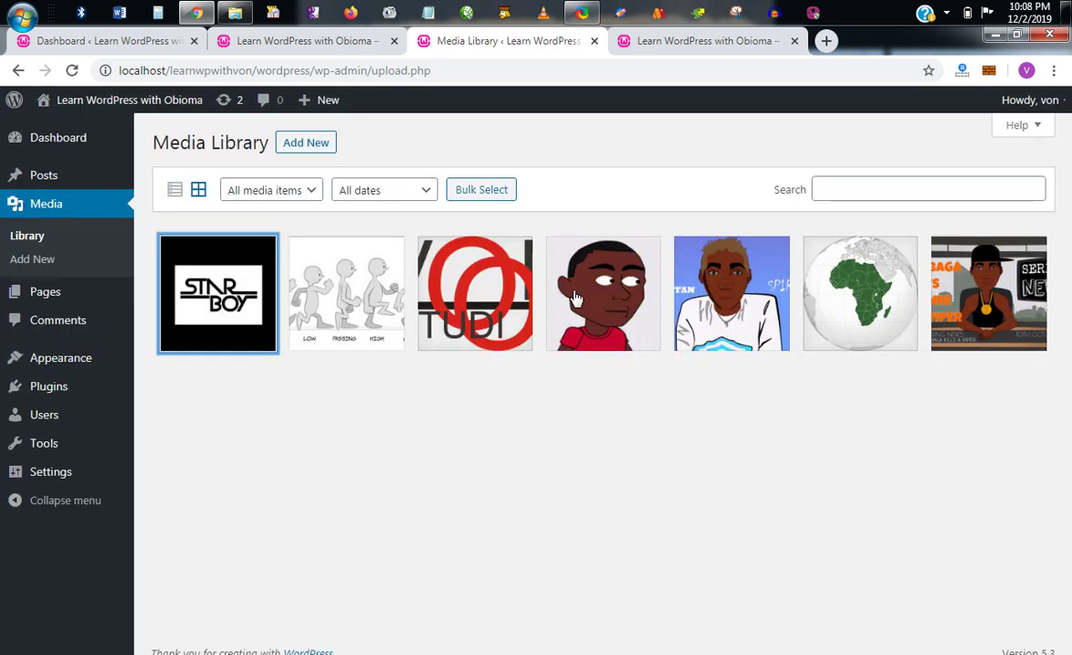
# Reopen the 14-star-boy attachment details and check the image's dimensions and text fields
pyautogui.click(227, 300)
pyautogui.moveTo(762, 233); pyautogui.dragTo(781, 235)
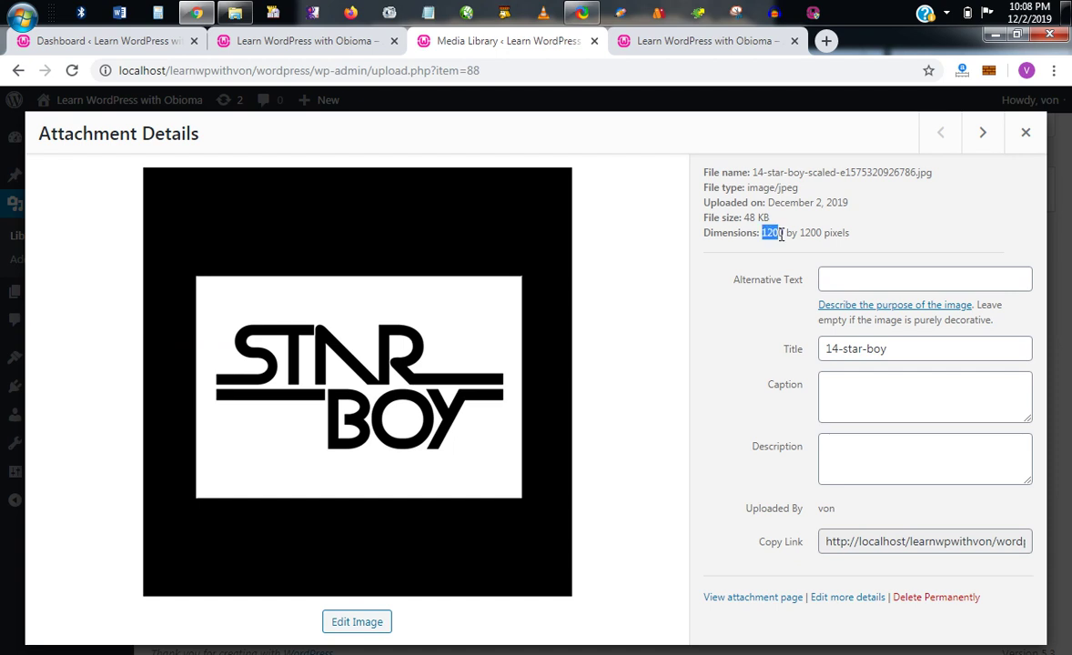
pyautogui.doubleClick(811, 233)
pyautogui.click(770, 286)
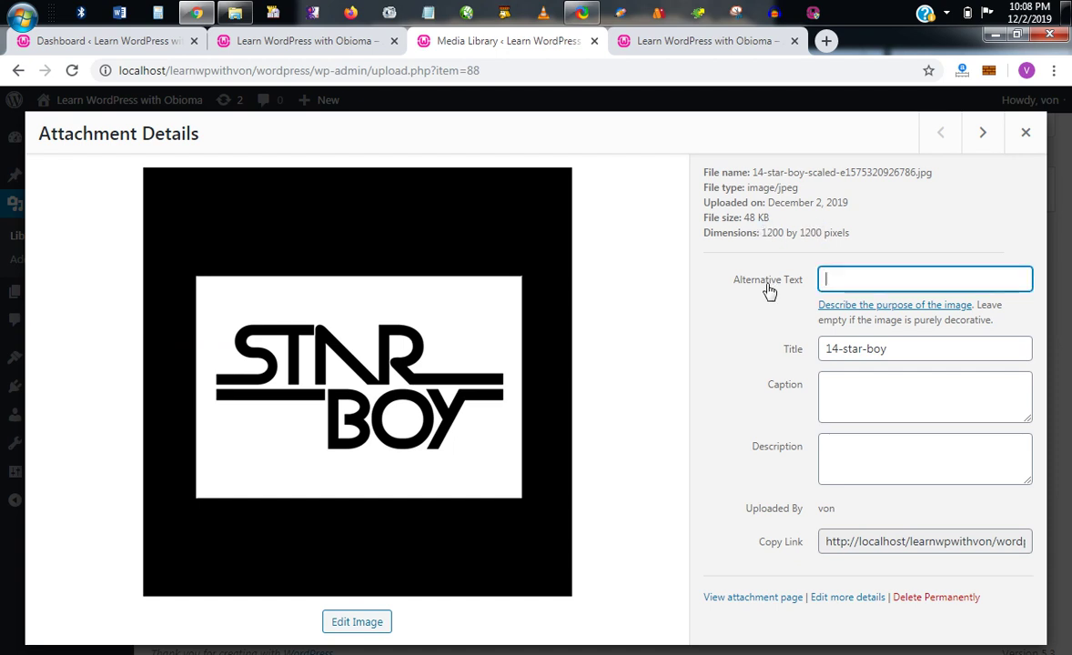
pyautogui.click(738, 349)
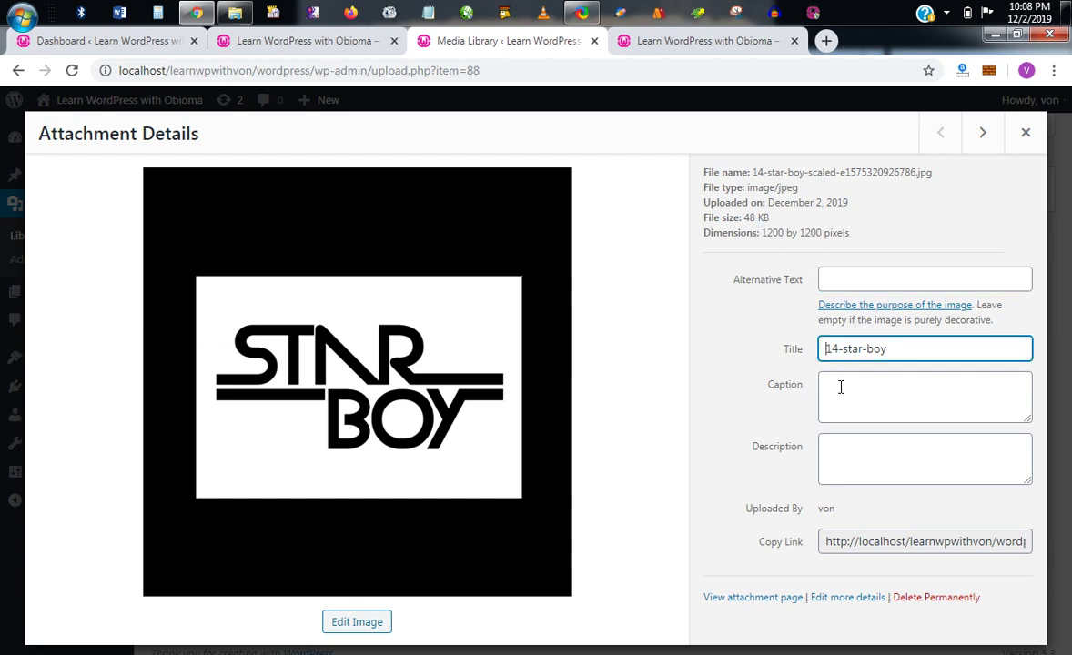
# Try to crop the 14-star-boy image to a selection of about 1026 × 750 pixels around the logo, and reopen its attachment details
pyautogui.click(357, 624)
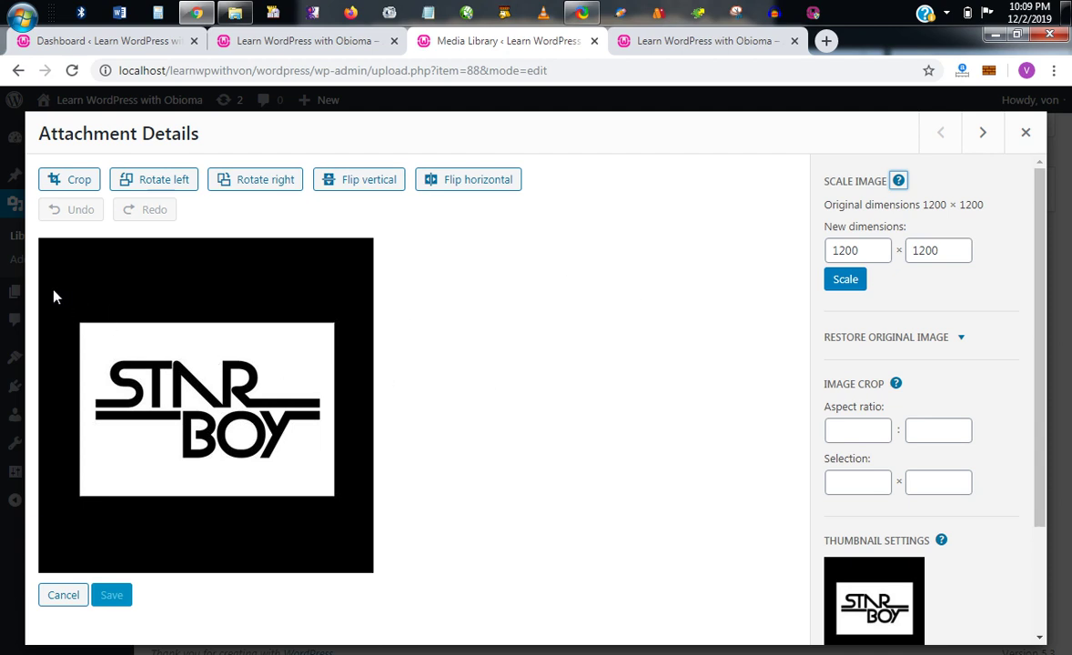
pyautogui.moveTo(65, 307); pyautogui.dragTo(351, 513)
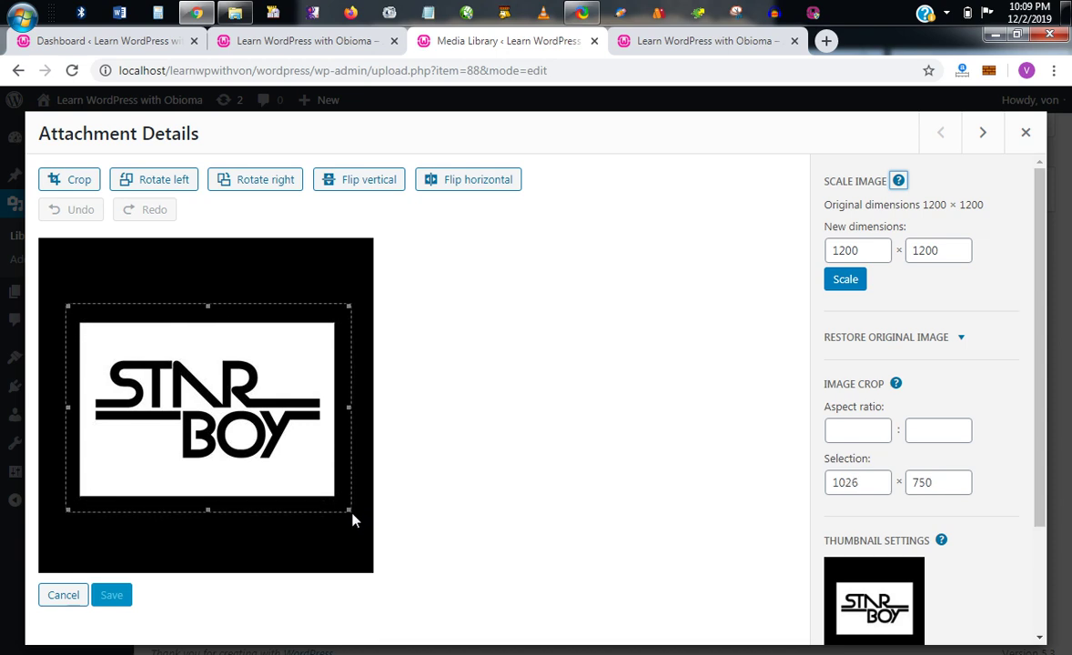
pyautogui.click(60, 181)
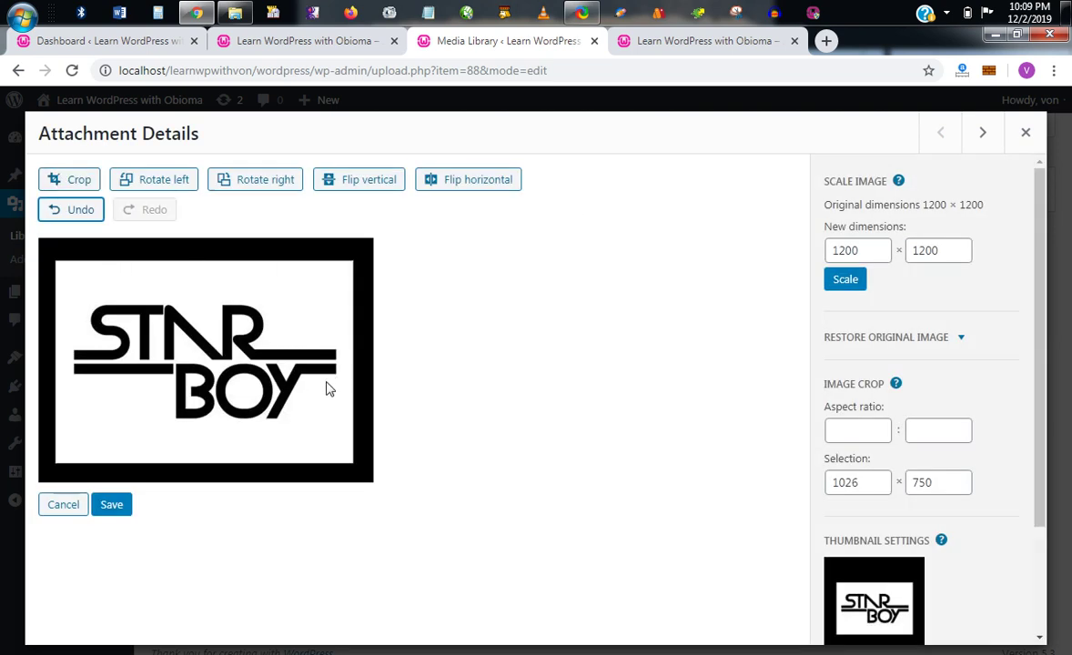
pyautogui.click(1025, 133)
pyautogui.click(210, 334)
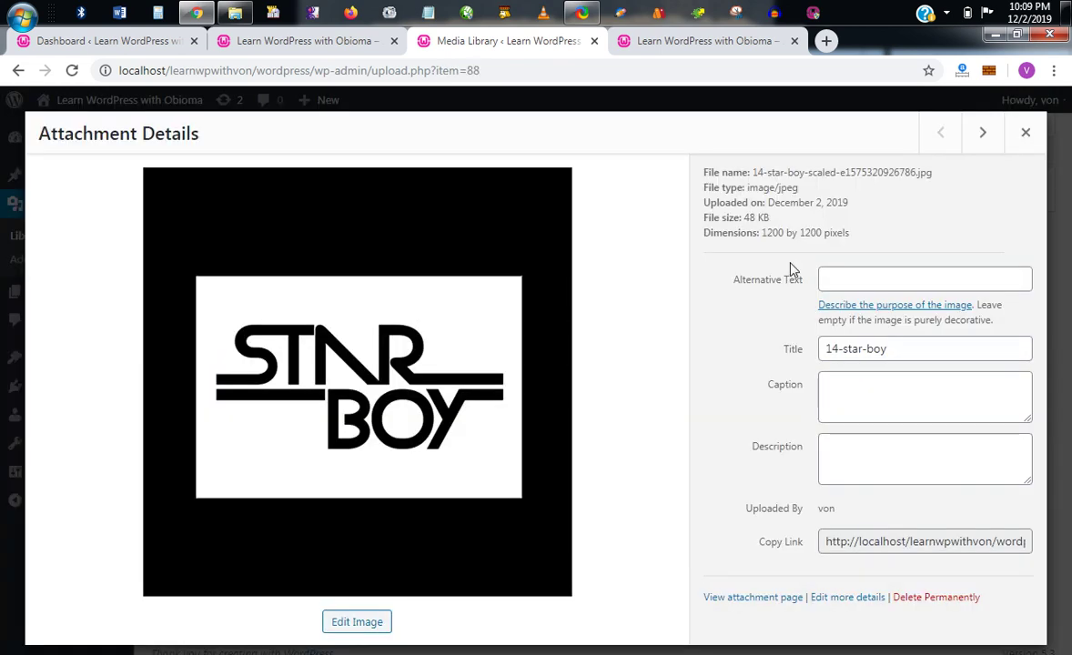
# Recheck the 14-star-boy image's attachment details and its image editor, close them and reload the media library
pyautogui.click(1026, 133)
pyautogui.click(246, 317)
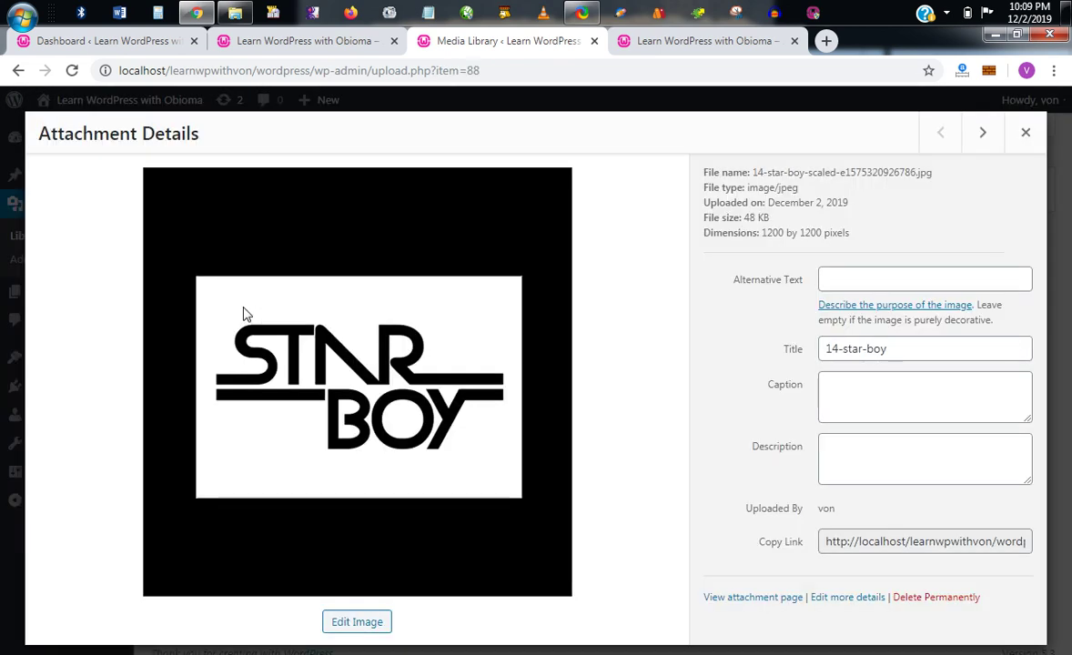
pyautogui.click(354, 621)
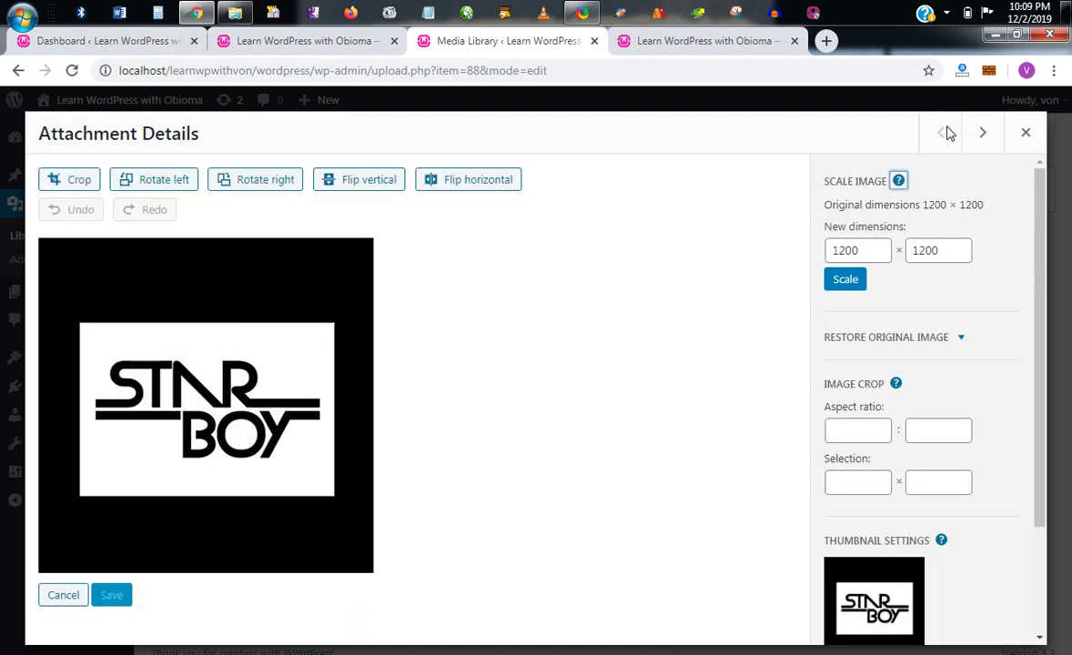
pyautogui.click(1025, 133)
pyautogui.click(223, 287)
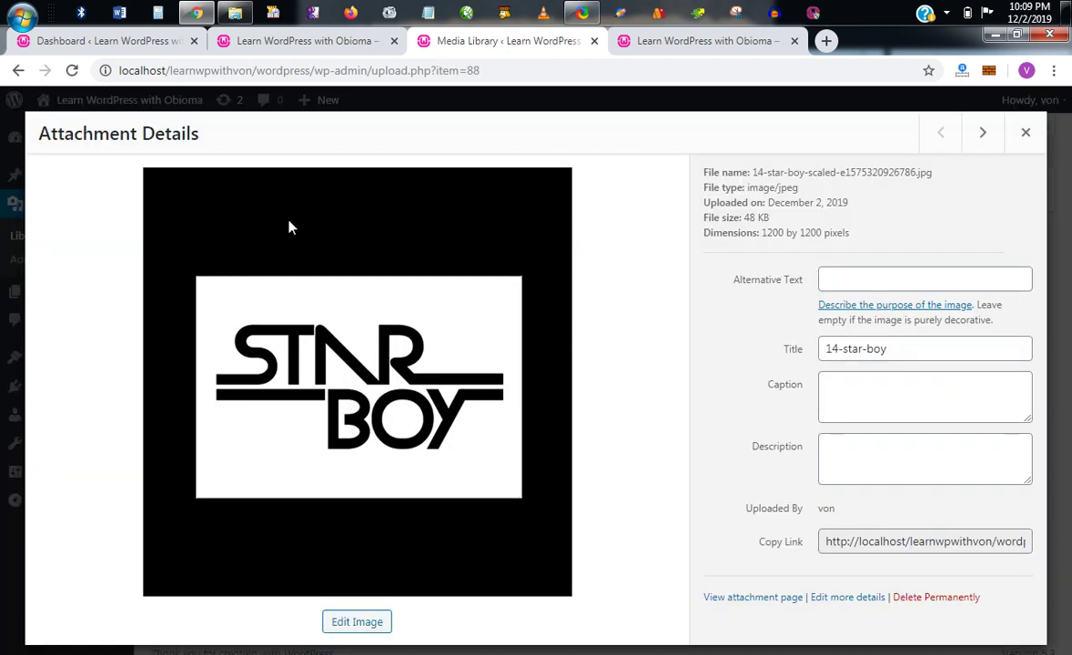
pyautogui.click(1020, 137)
pyautogui.click(103, 137)
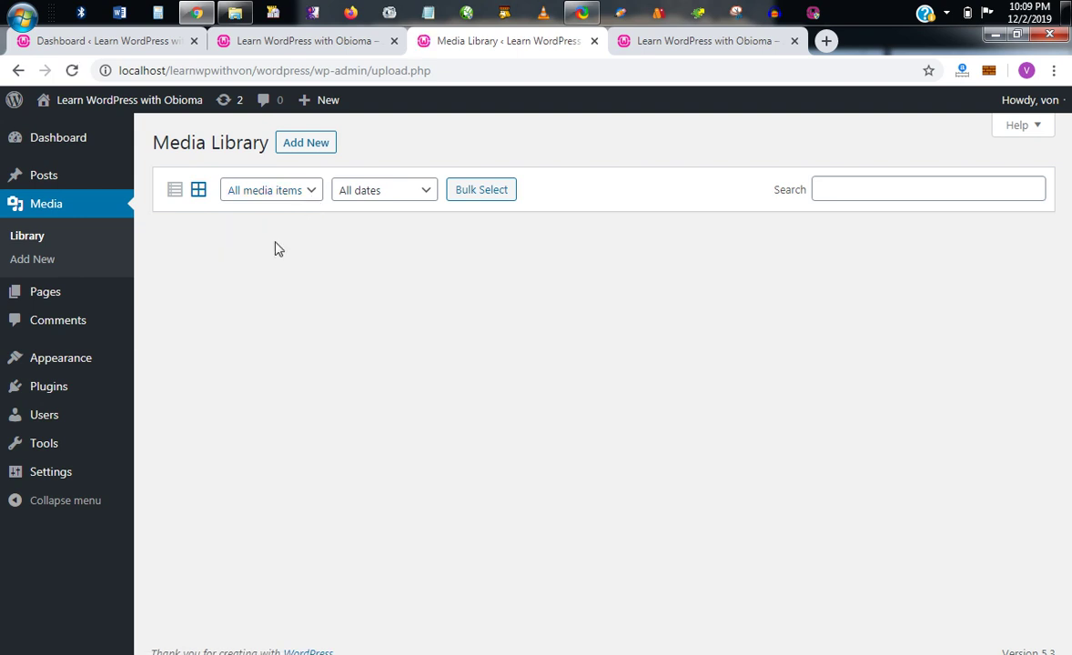
# Crop the 14-star-boy image to a selection of about 1020 × 726 pixels around the logo and save it
pyautogui.click(244, 291)
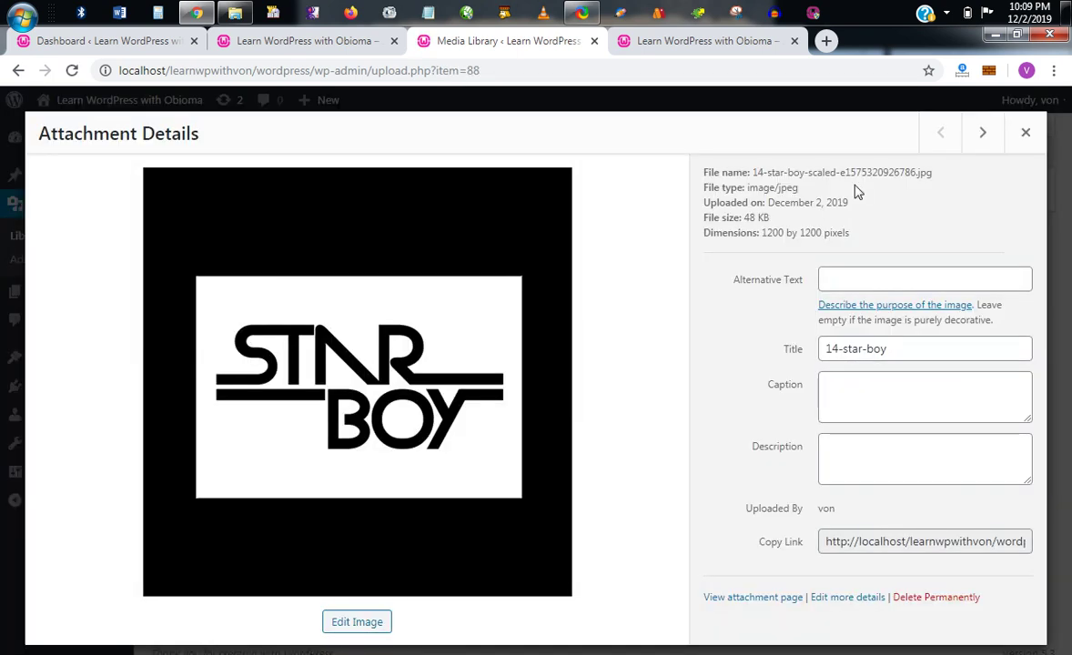
pyautogui.click(357, 623)
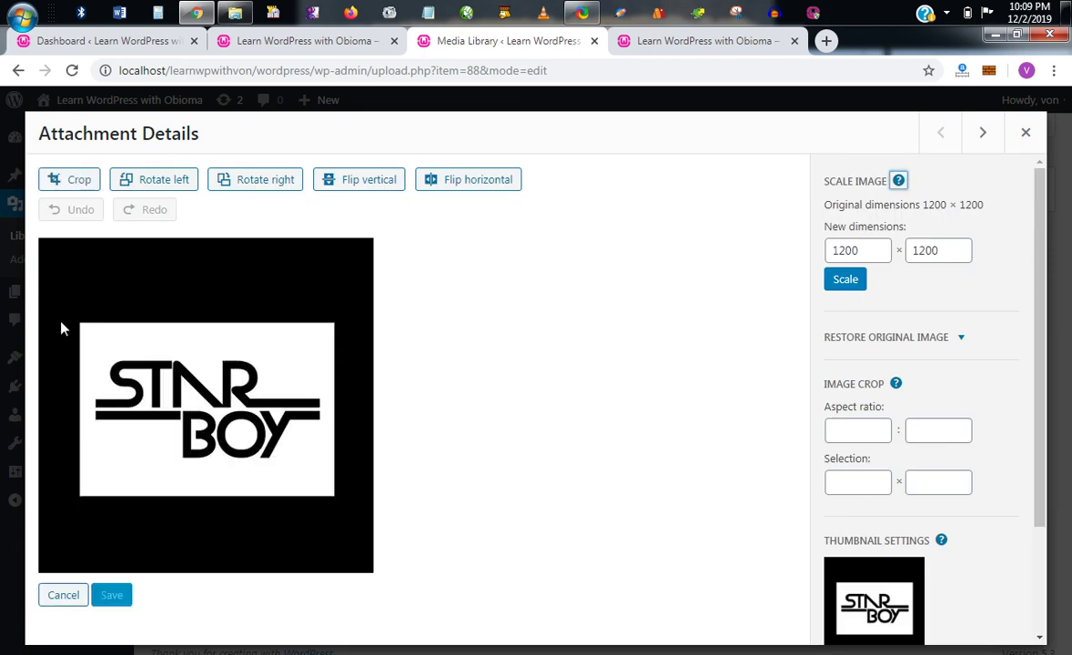
pyautogui.moveTo(64, 316); pyautogui.dragTo(351, 519)
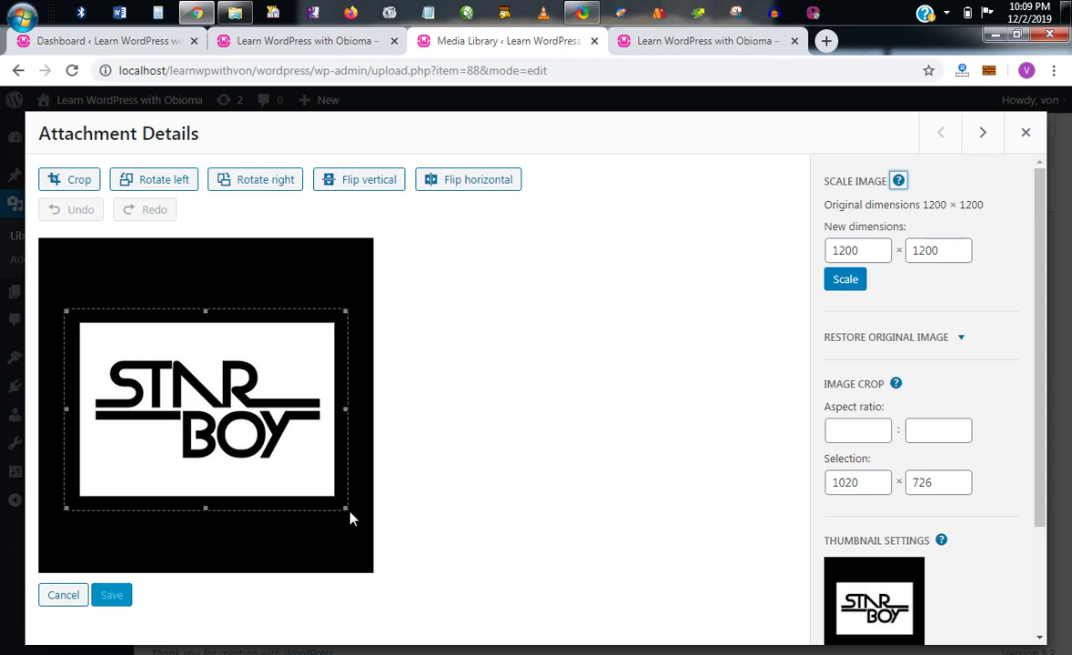
pyautogui.click(84, 183)
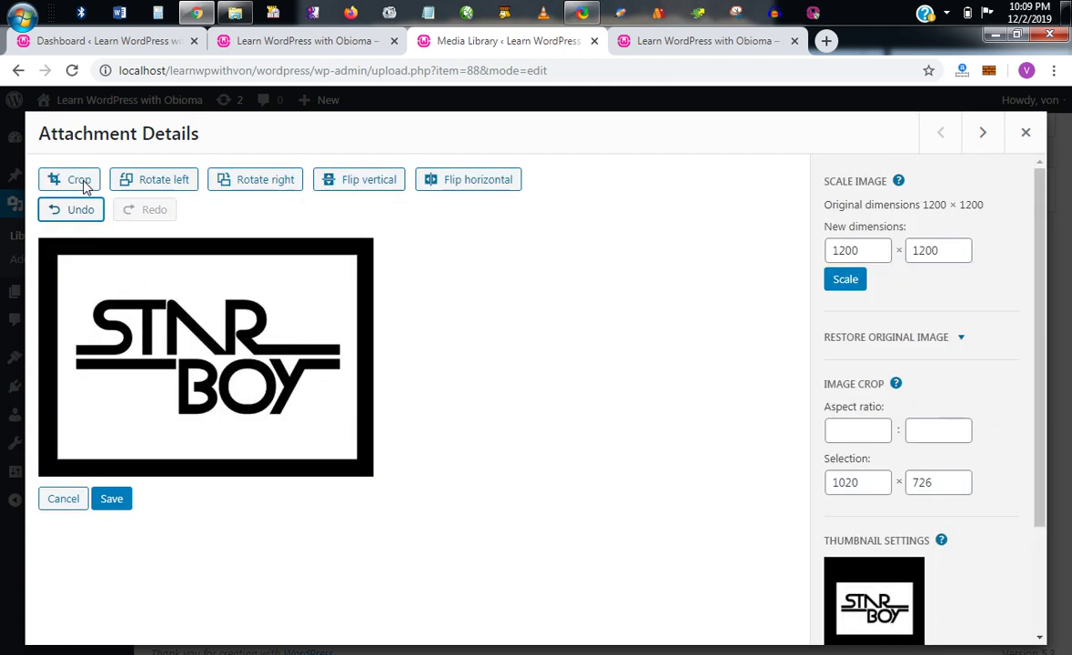
pyautogui.click(115, 498)
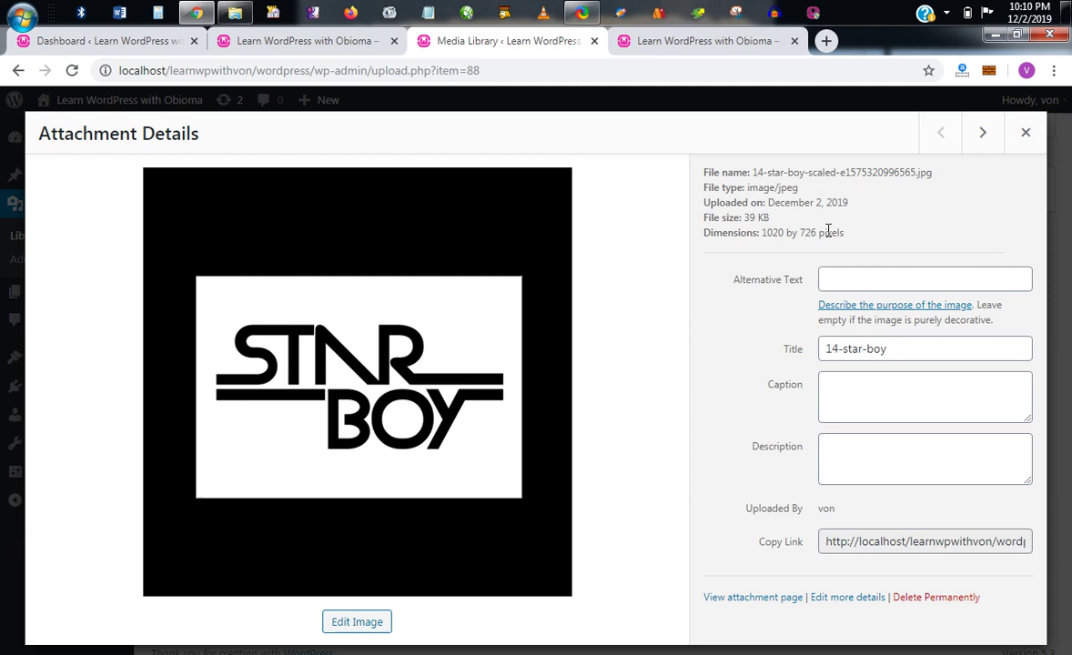
# Open the 14-star-boy image for editing, rotate it left twice and rotate it right twice
pyautogui.click(355, 622)
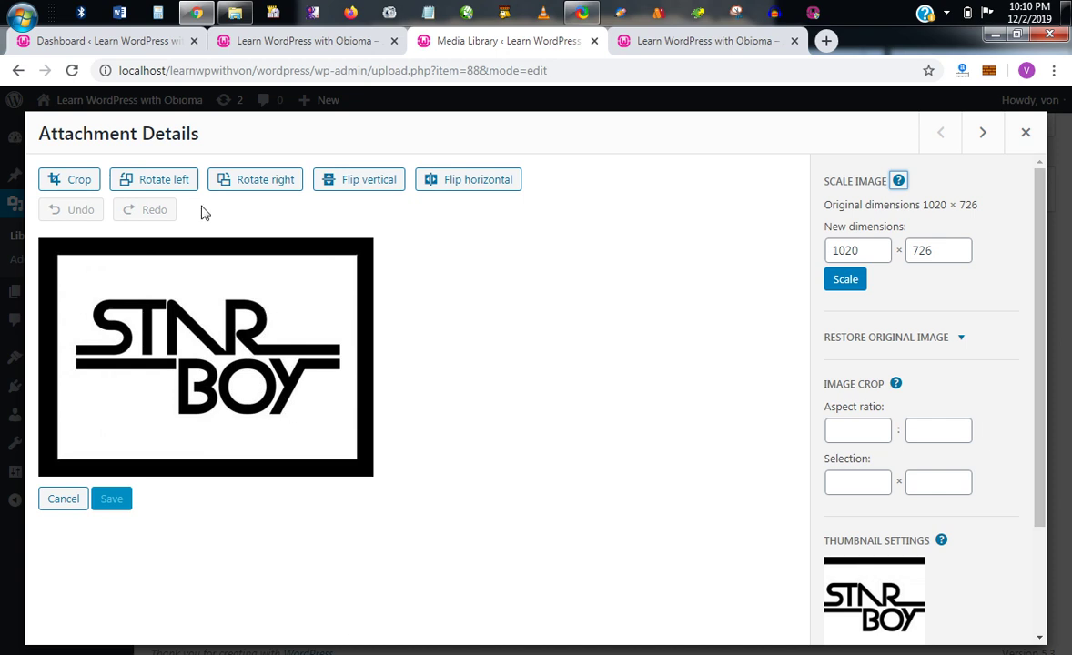
pyautogui.click(180, 180)
pyautogui.click(179, 180)
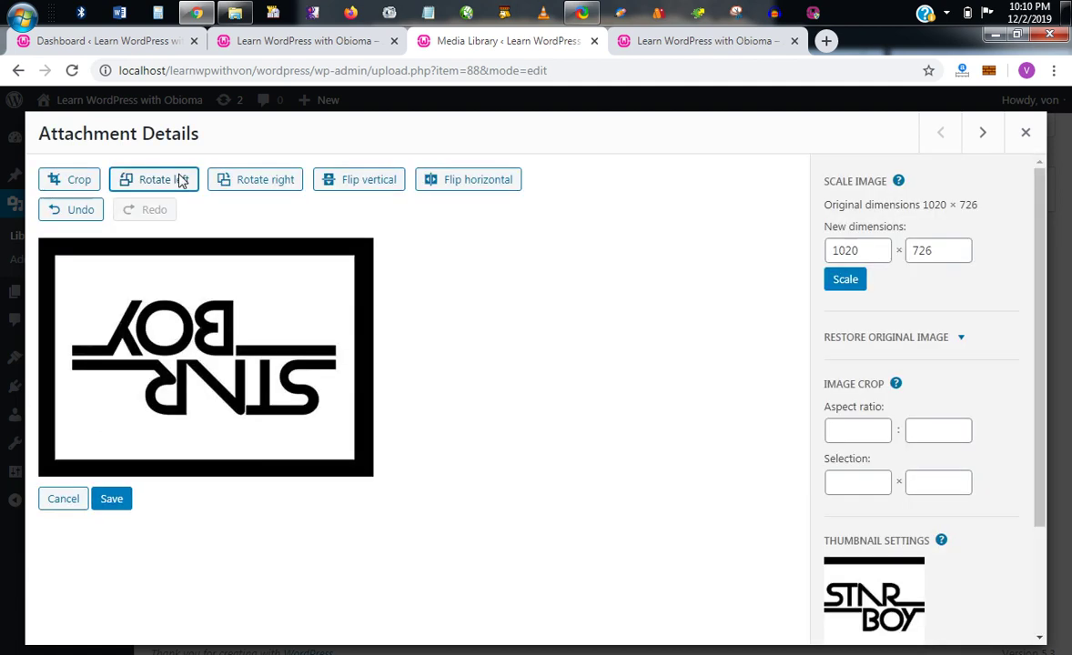
pyautogui.click(234, 184)
pyautogui.click(234, 181)
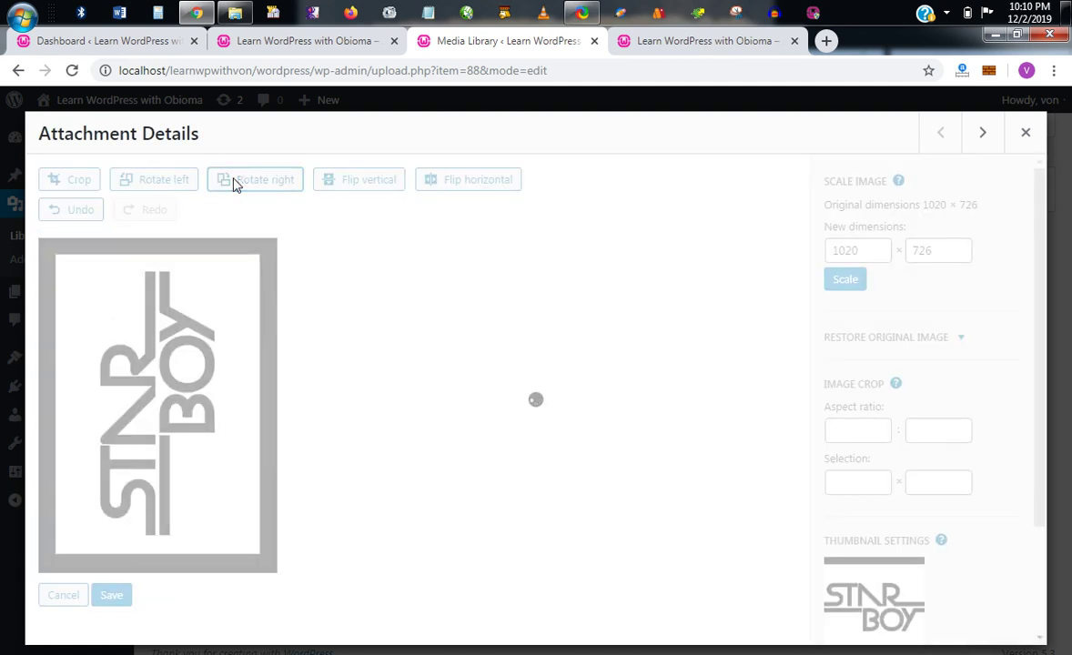
# Flip the 14-star-boy image vertically and horizontally, repeat both flips, and save the image
pyautogui.click(358, 183)
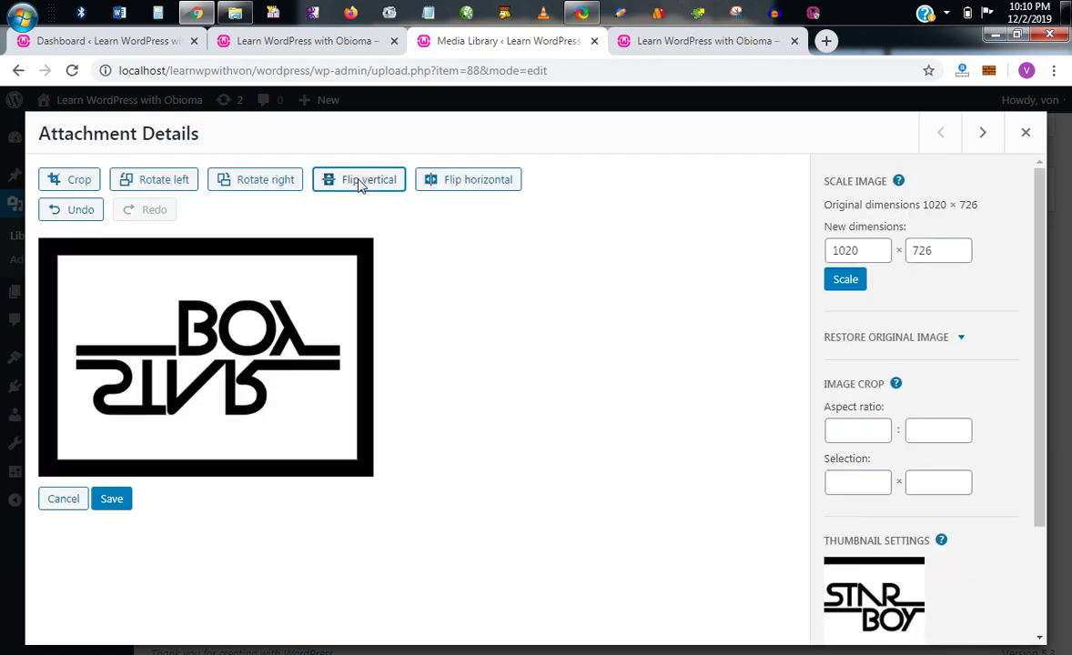
pyautogui.click(444, 187)
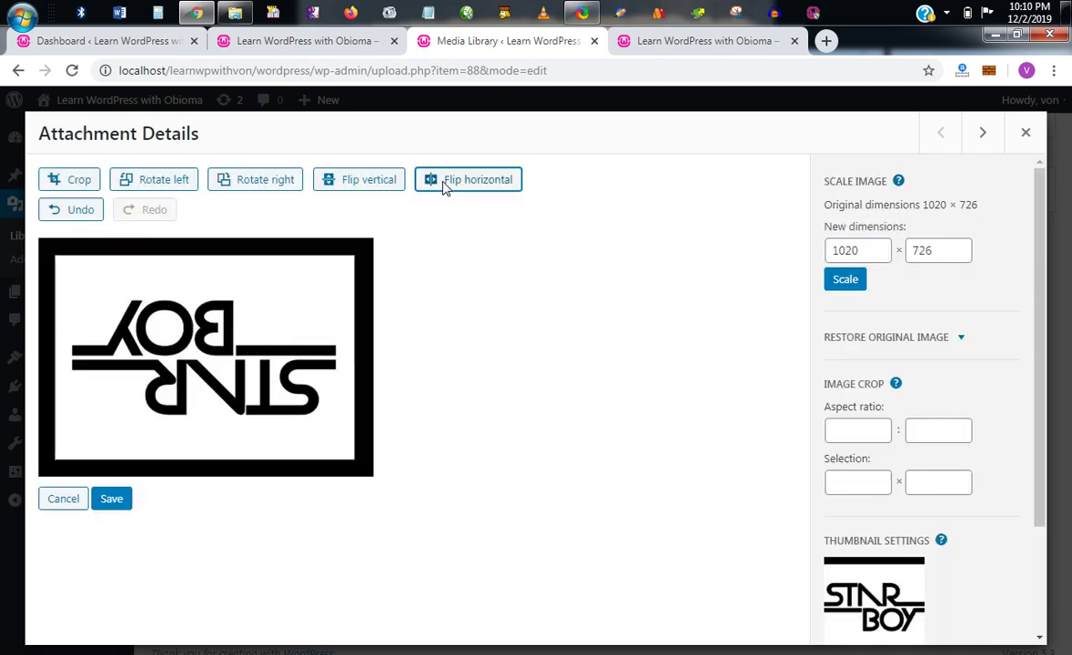
pyautogui.click(352, 188)
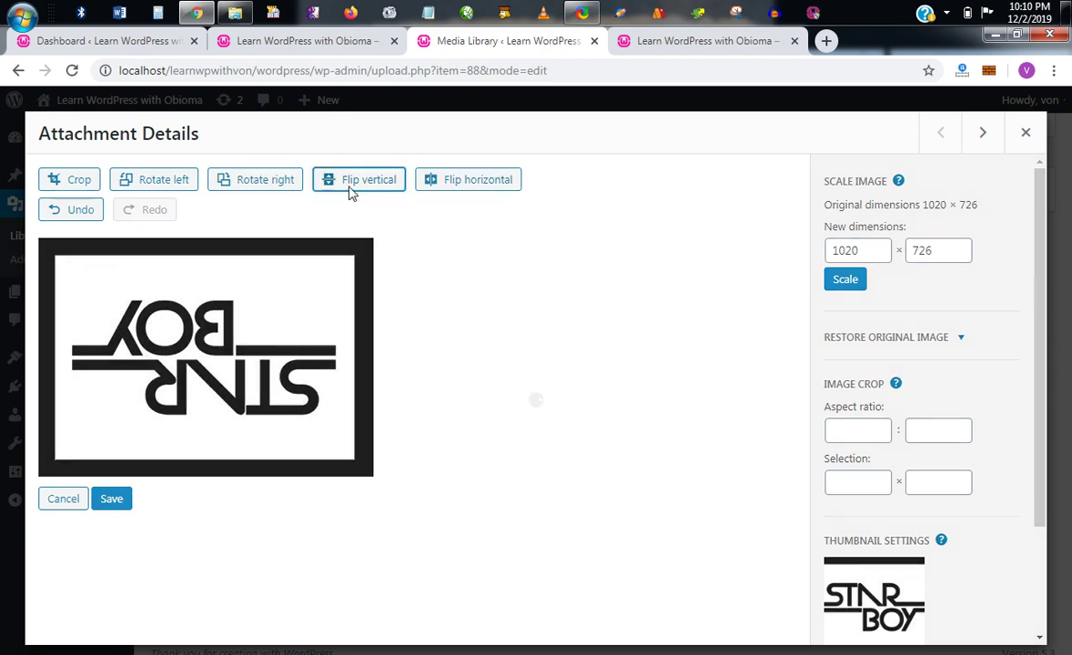
pyautogui.click(443, 175)
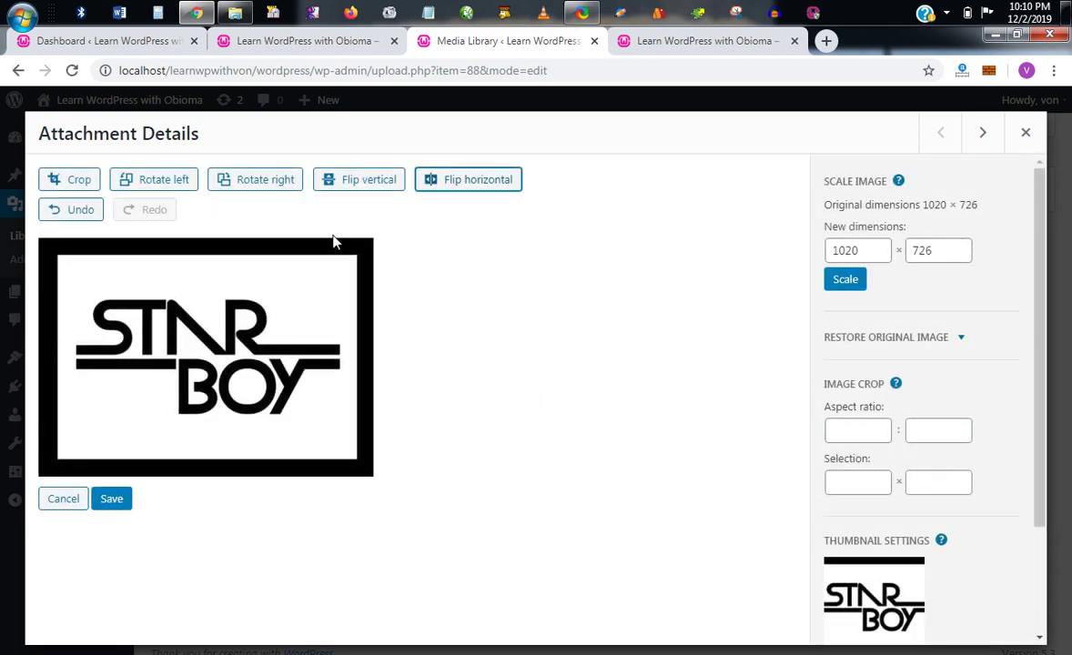
pyautogui.click(105, 503)
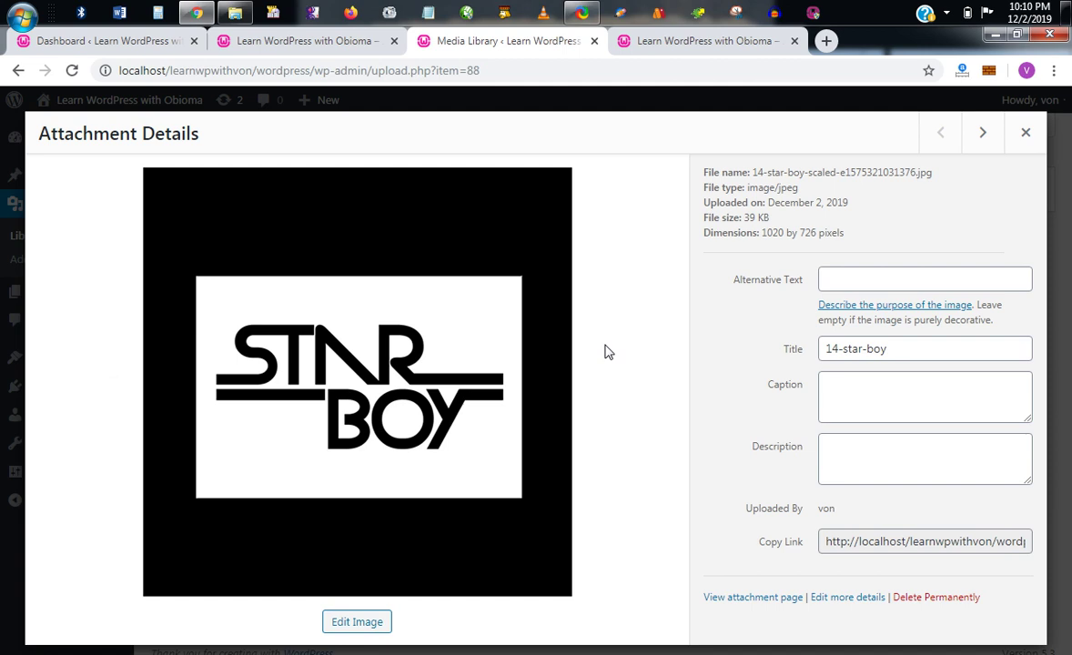
# Examine the 14-star-boy attachment's alternative text, title, caption and description fields, close its details and deselect the image
pyautogui.click(826, 279)
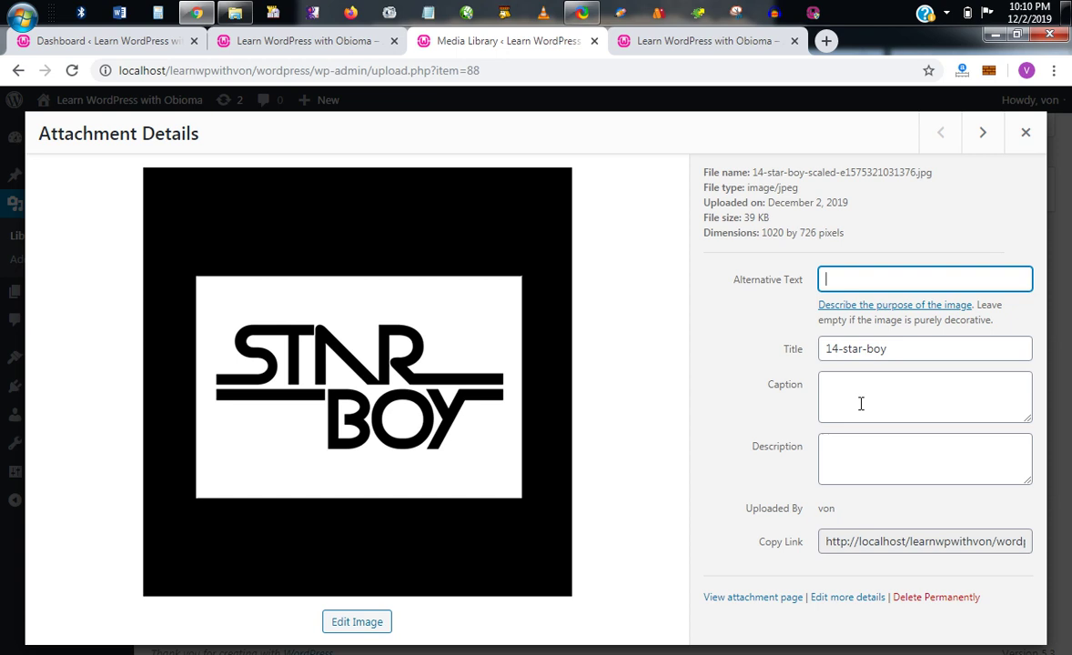
pyautogui.click(1013, 137)
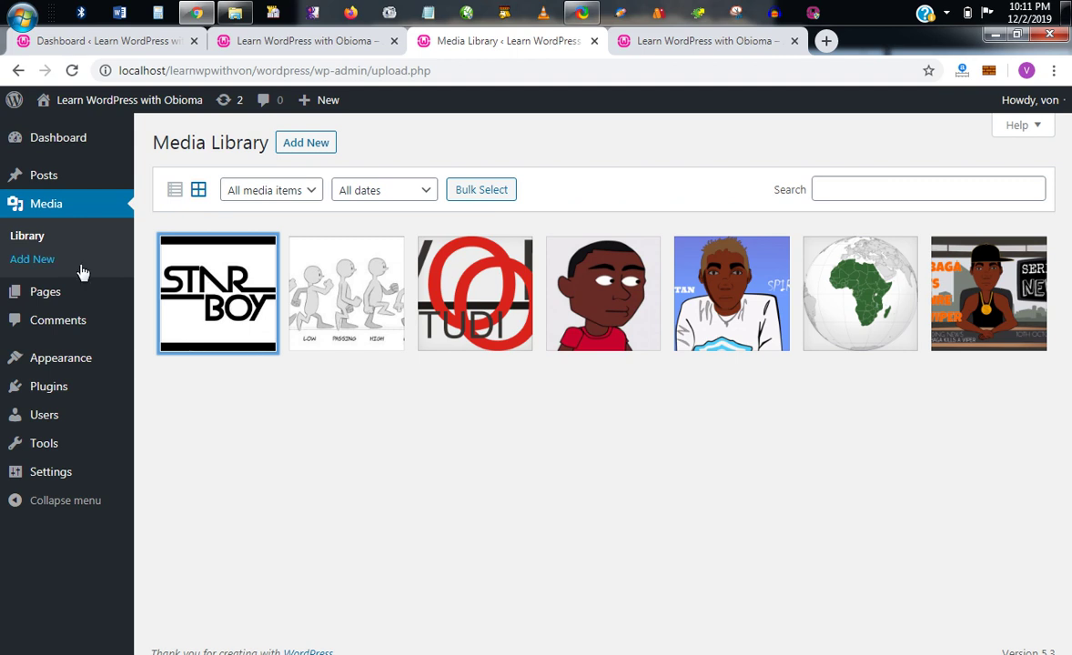
pyautogui.click(344, 384)
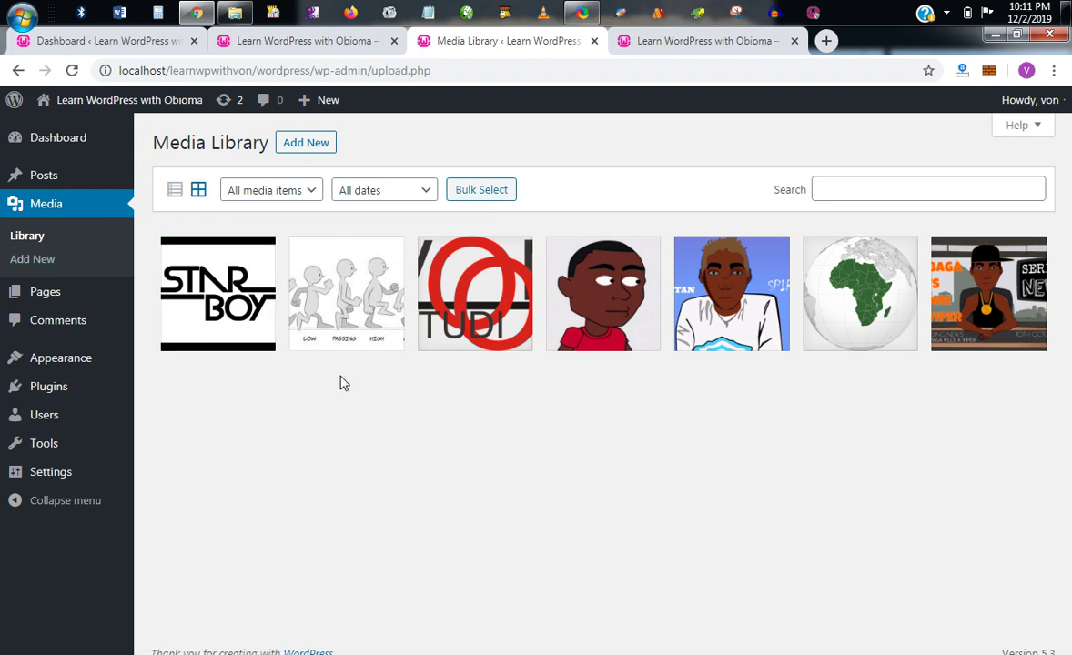